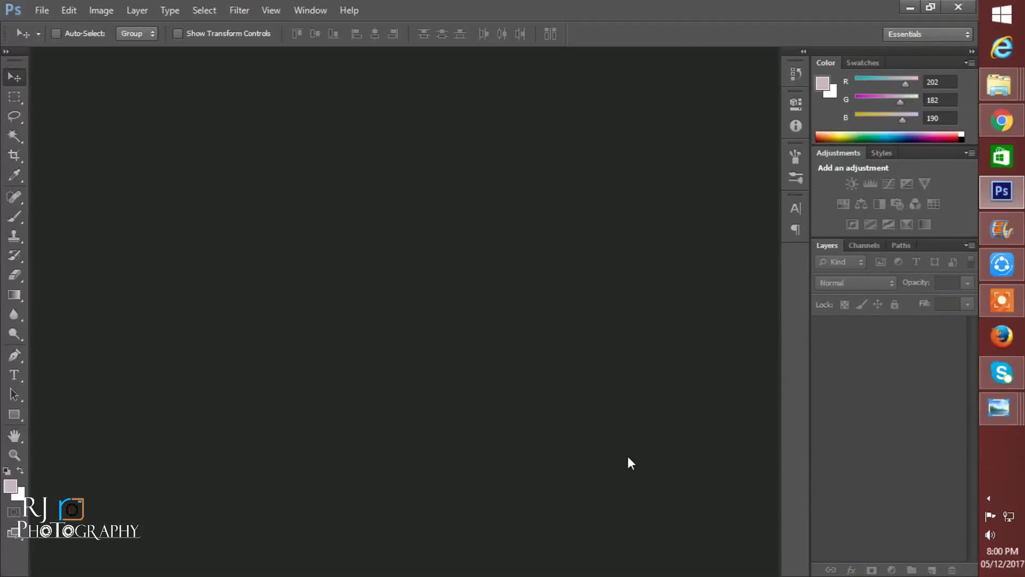
# In the Open As dialog, browse to the camera card's DCIM > 100CANON folder.
pyautogui.hotkey('ctrl', 'alt', 'shift', 'o')
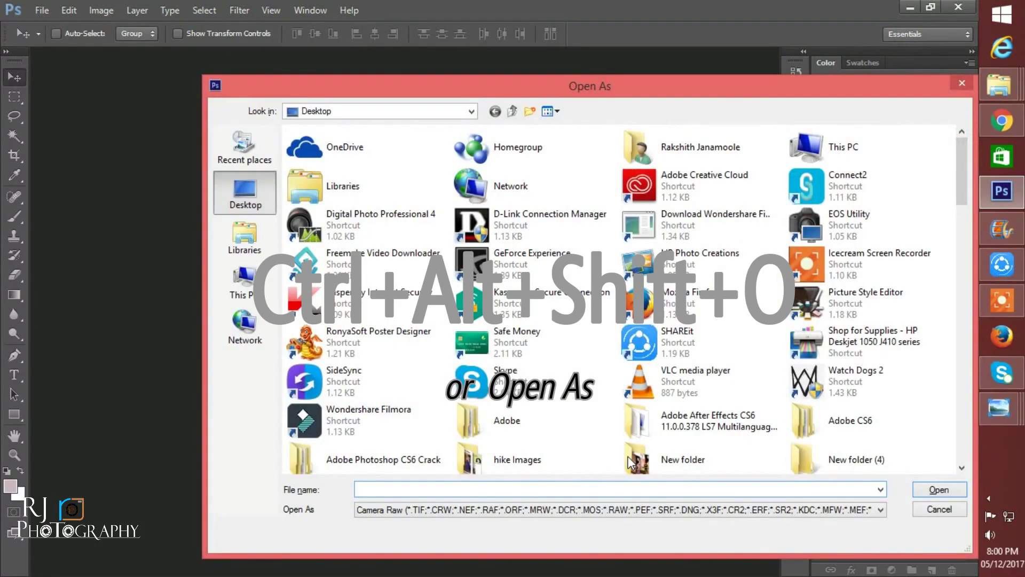
pyautogui.click(244, 281)
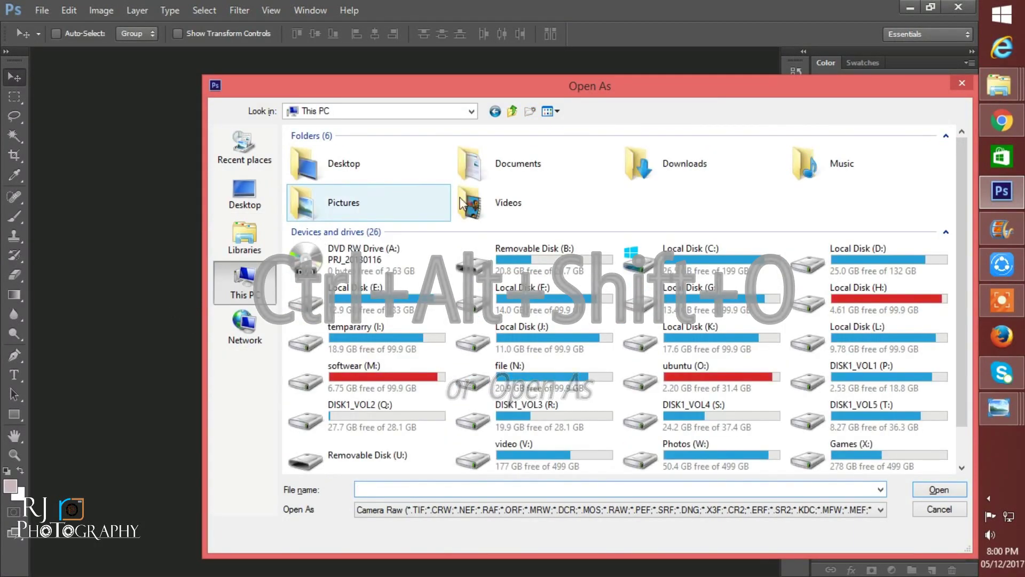
pyautogui.doubleClick(519, 252)
pyautogui.doubleClick(417, 150)
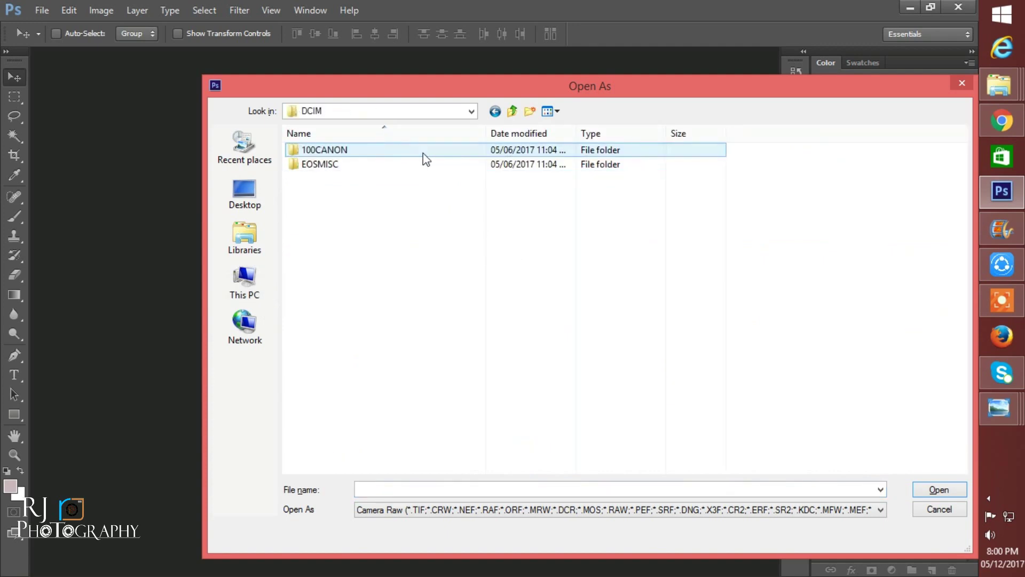
pyautogui.doubleClick(529, 152)
pyautogui.moveTo(961, 145); pyautogui.dragTo(959, 453)
# Select IMG_3880.JPG and open it as Camera Raw.
pyautogui.scroll(-3, 857, 376)
pyautogui.scroll(3, 857, 376)
pyautogui.scroll(3, 856, 375)
pyautogui.scroll(1, 856, 376)
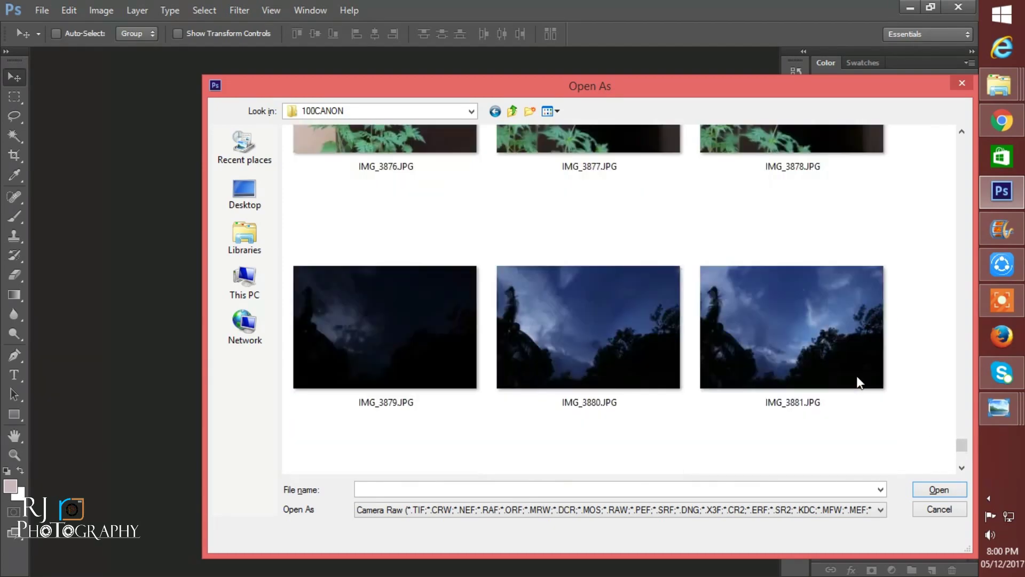
pyautogui.click(556, 332)
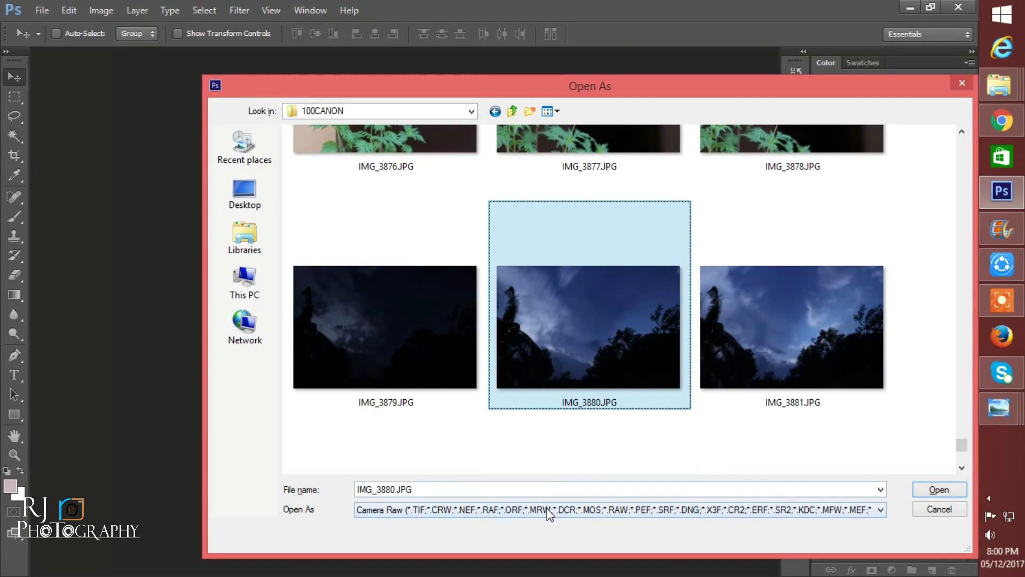
pyautogui.click(550, 510)
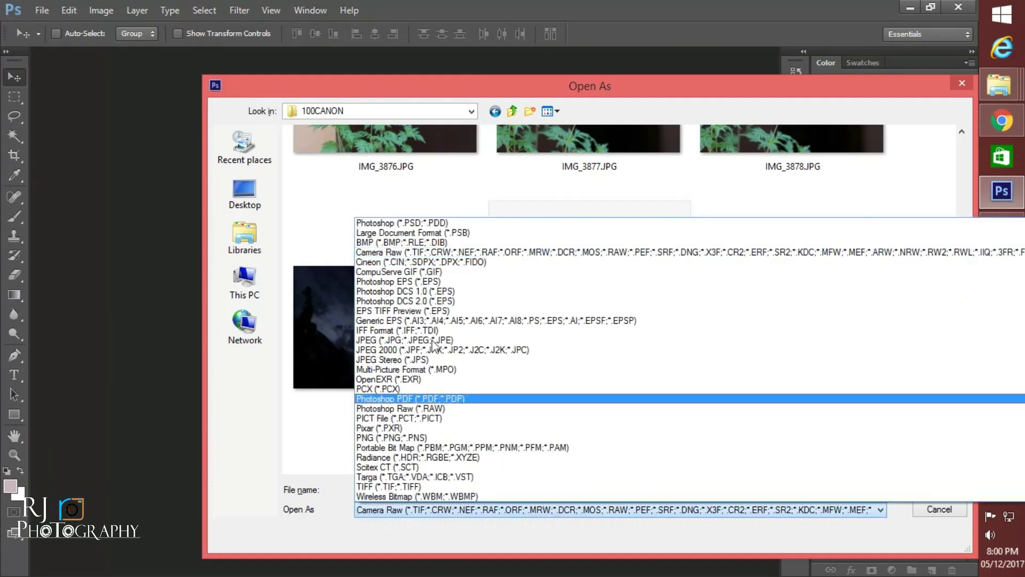
pyautogui.click(408, 252)
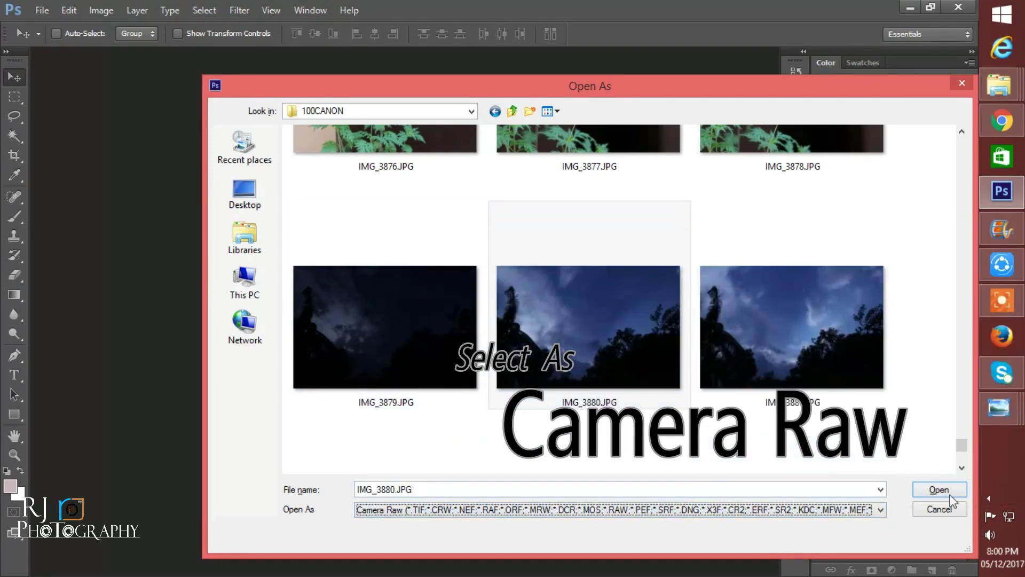
pyautogui.click(943, 489)
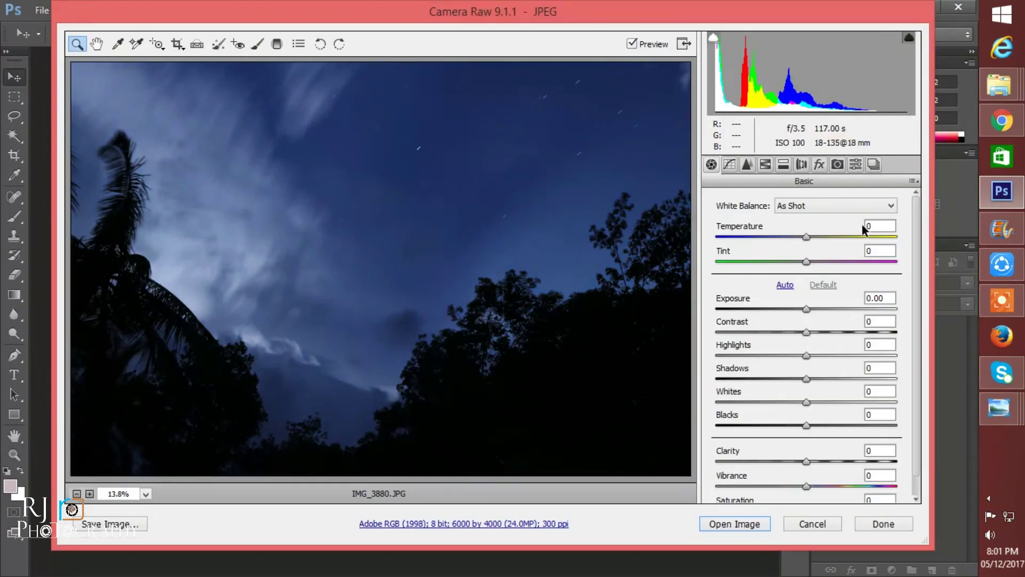
# Set Temperature -6, Tint +19, Exposure -0.30, Contrast +6 and Highlights -10.
pyautogui.moveTo(806, 236); pyautogui.dragTo(800, 236)
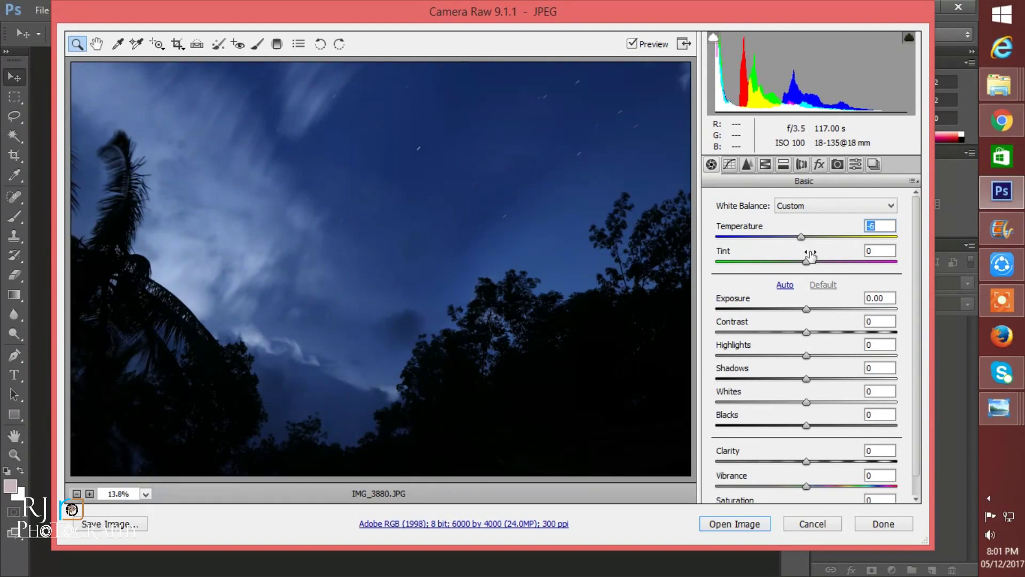
pyautogui.moveTo(806, 262); pyautogui.dragTo(827, 269)
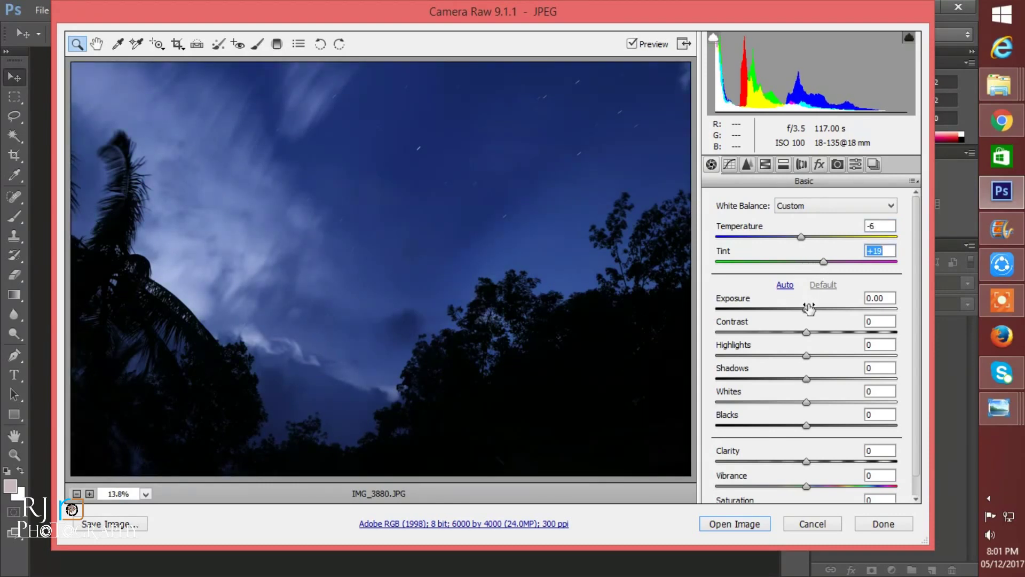
pyautogui.moveTo(806, 309); pyautogui.dragTo(802, 307)
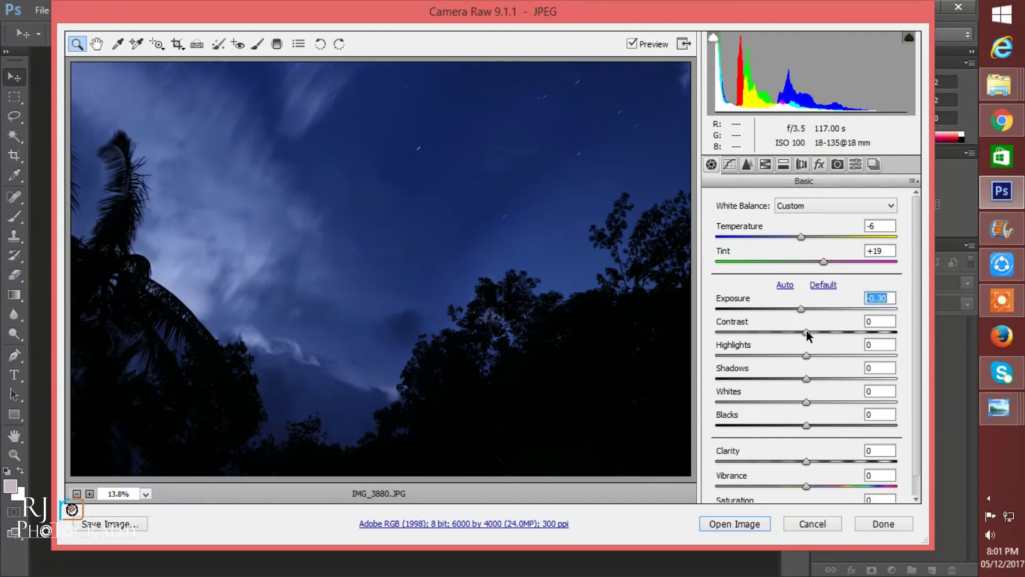
pyautogui.moveTo(806, 331); pyautogui.dragTo(812, 336)
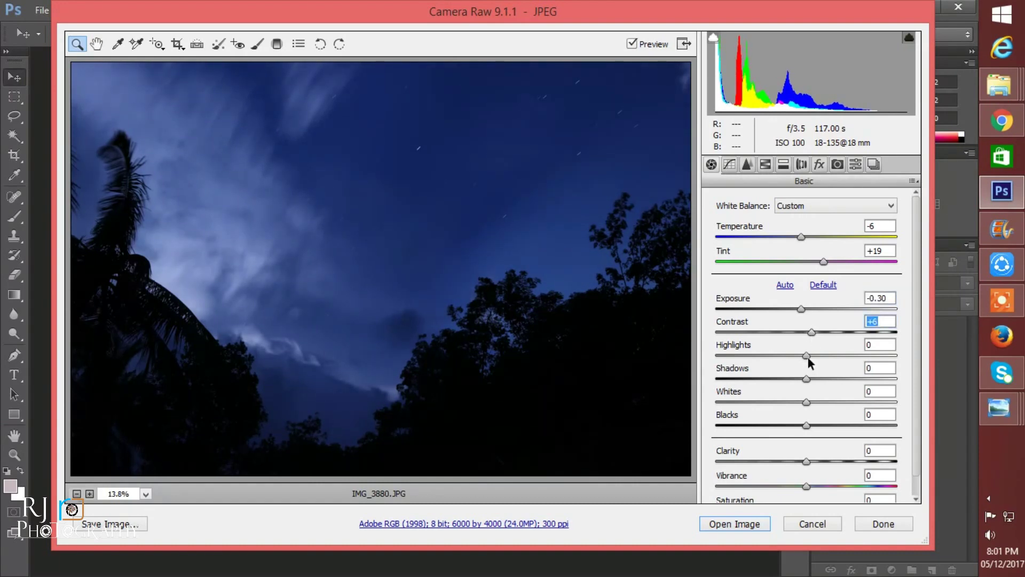
pyautogui.moveTo(806, 355); pyautogui.dragTo(805, 354)
pyautogui.moveTo(798, 352); pyautogui.dragTo(796, 351)
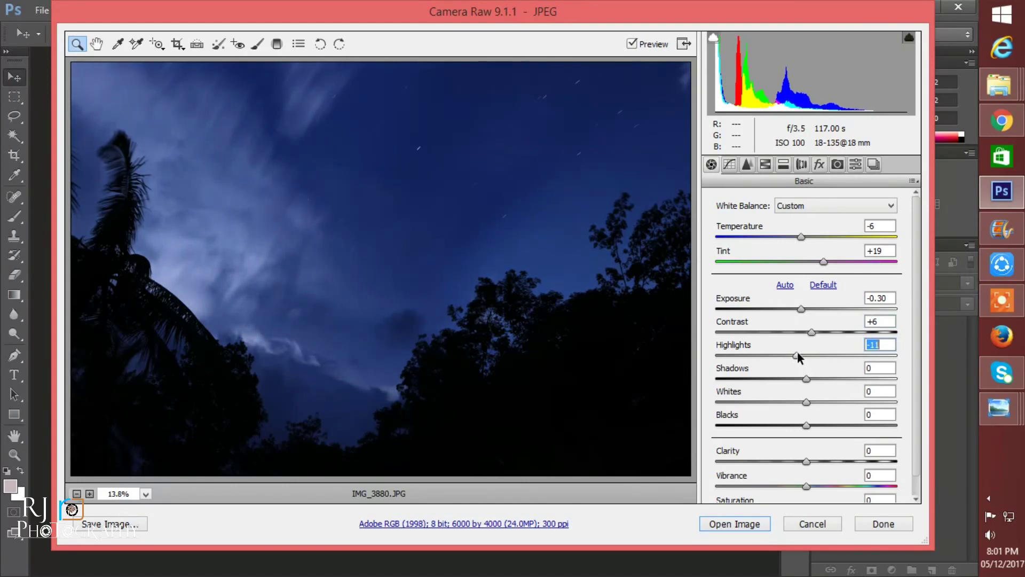
# Set Shadows +100, Whites +13, Blacks +8, Clarity +28, Vibrance +3 and Saturation +13.
pyautogui.moveTo(809, 376); pyautogui.dragTo(915, 378)
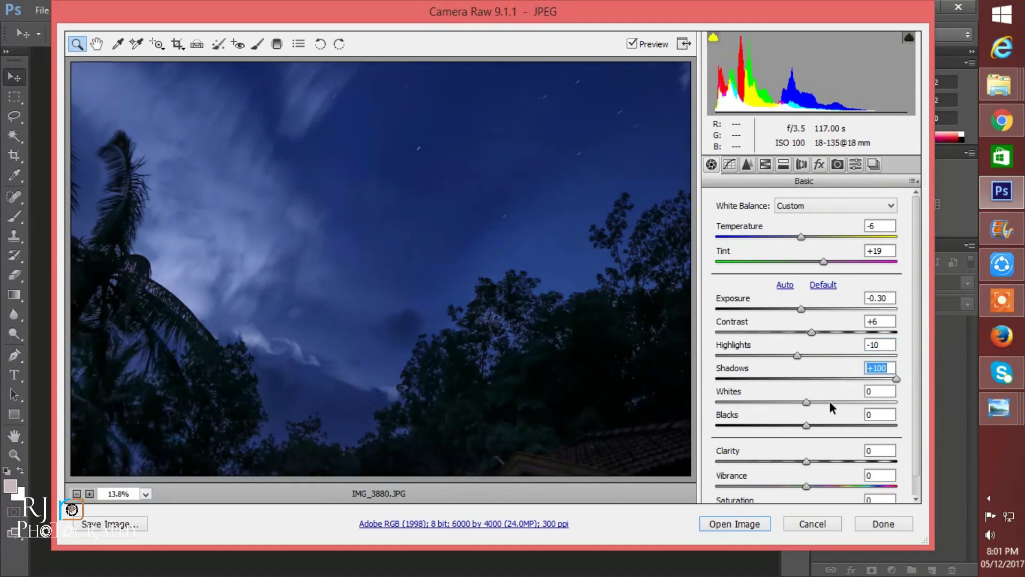
pyautogui.moveTo(807, 401); pyautogui.dragTo(817, 404)
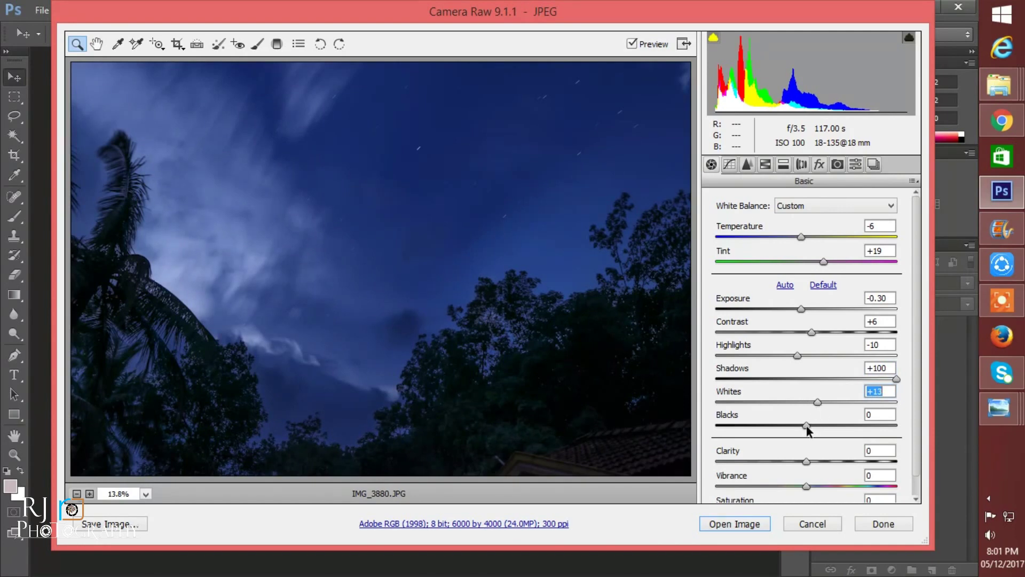
pyautogui.moveTo(806, 424); pyautogui.dragTo(813, 434)
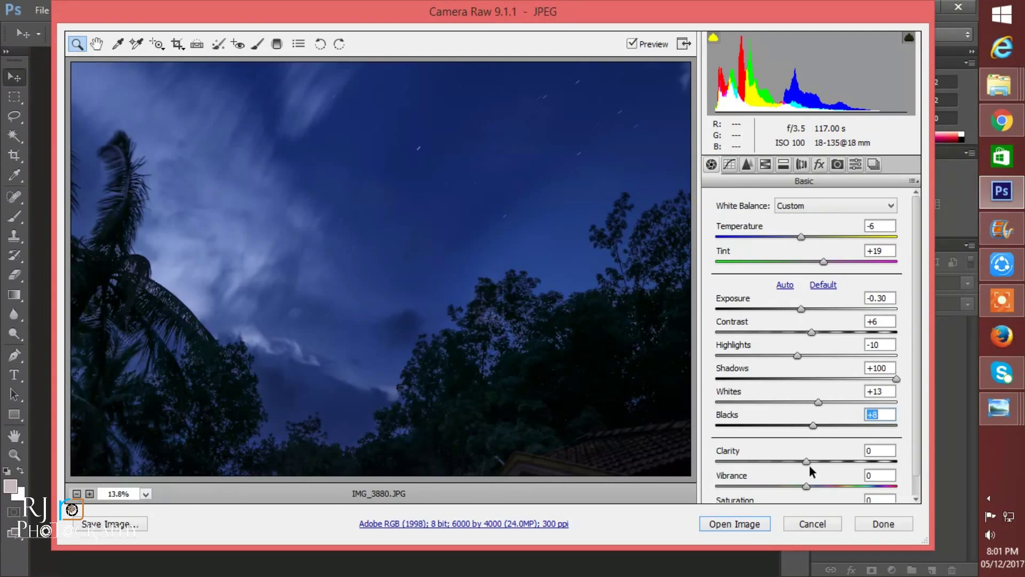
pyautogui.moveTo(804, 463); pyautogui.dragTo(825, 472)
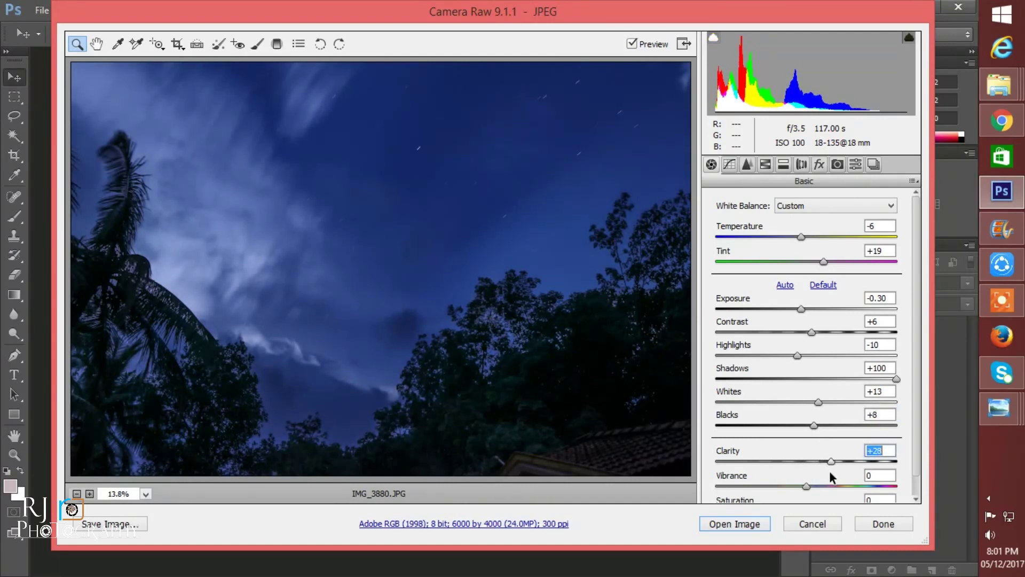
pyautogui.moveTo(805, 487); pyautogui.dragTo(809, 486)
pyautogui.moveTo(915, 474); pyautogui.dragTo(915, 488)
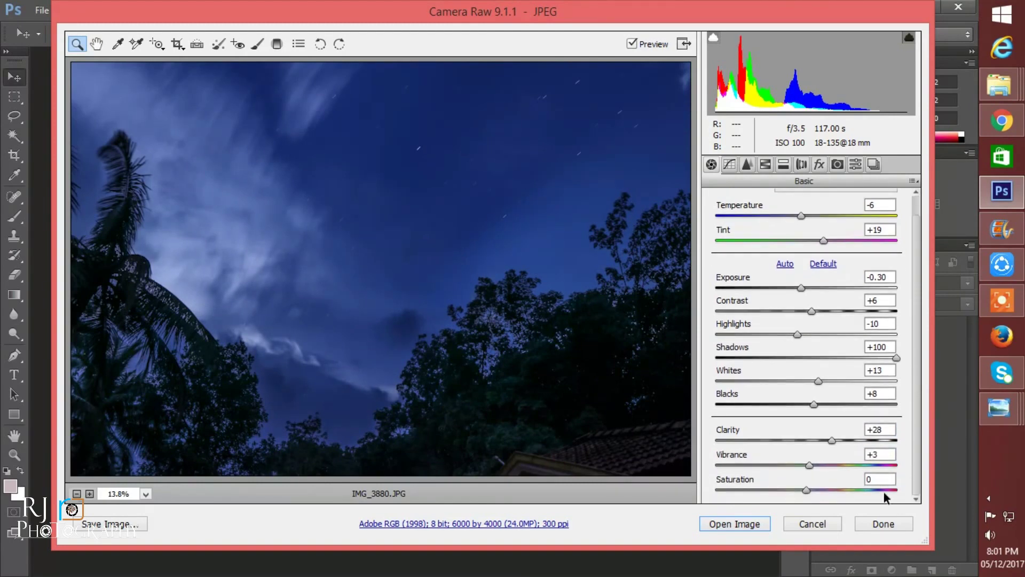
pyautogui.moveTo(806, 491); pyautogui.dragTo(818, 490)
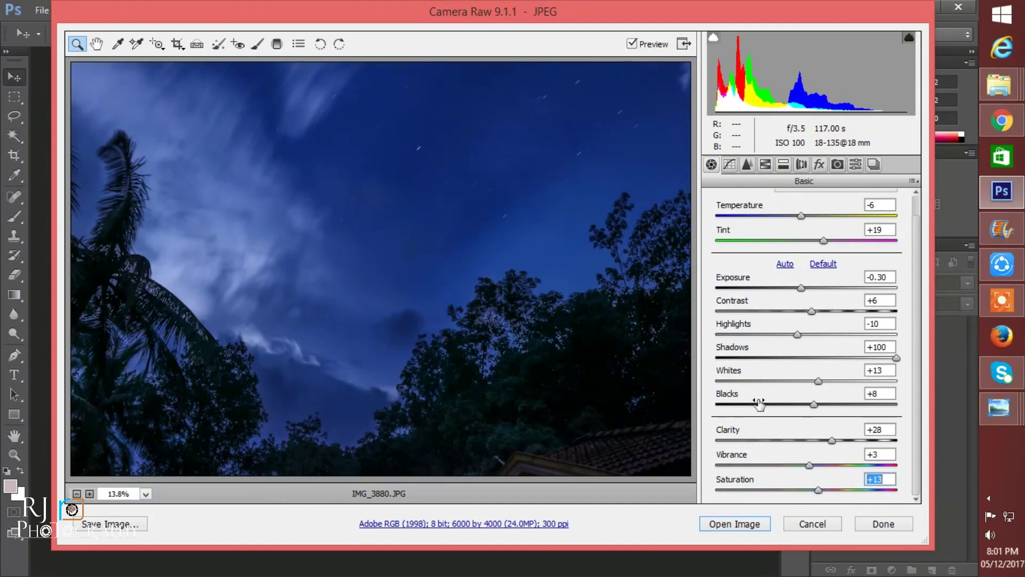
pyautogui.click(728, 166)
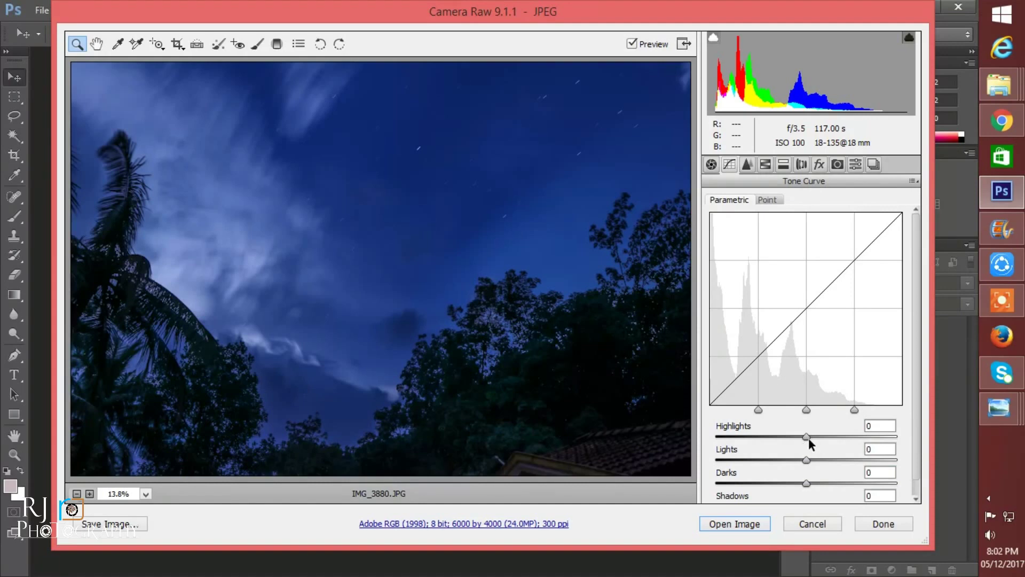
# Raise the parametric tone curve's Highlights to +63 and Lights to +11.
pyautogui.moveTo(805, 436); pyautogui.dragTo(862, 464)
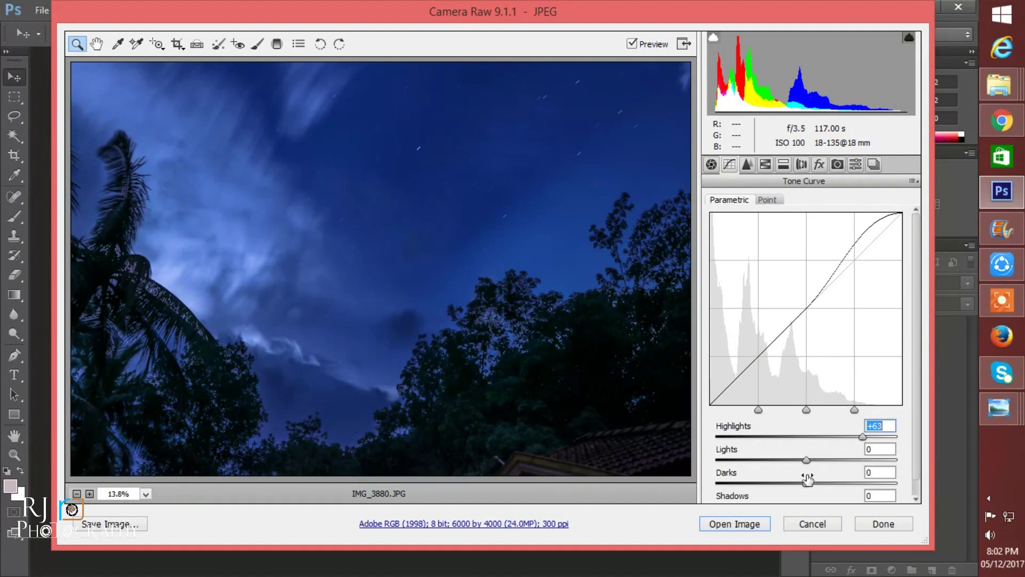
pyautogui.moveTo(807, 459)
pyautogui.mouseDown()
pyautogui.moveTo(827, 470)
pyautogui.moveTo(818, 467)
pyautogui.mouseUp()
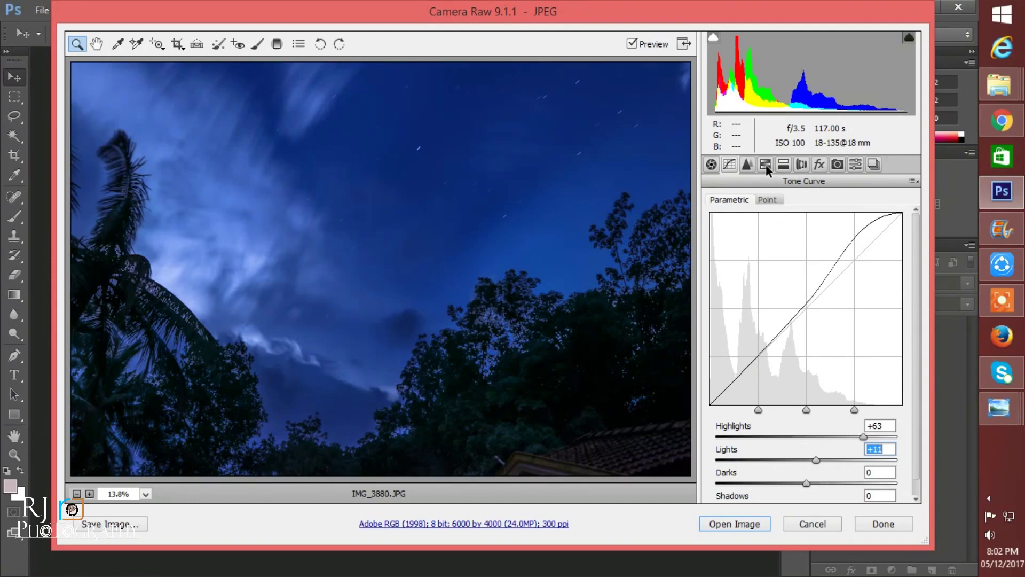
pyautogui.click(750, 164)
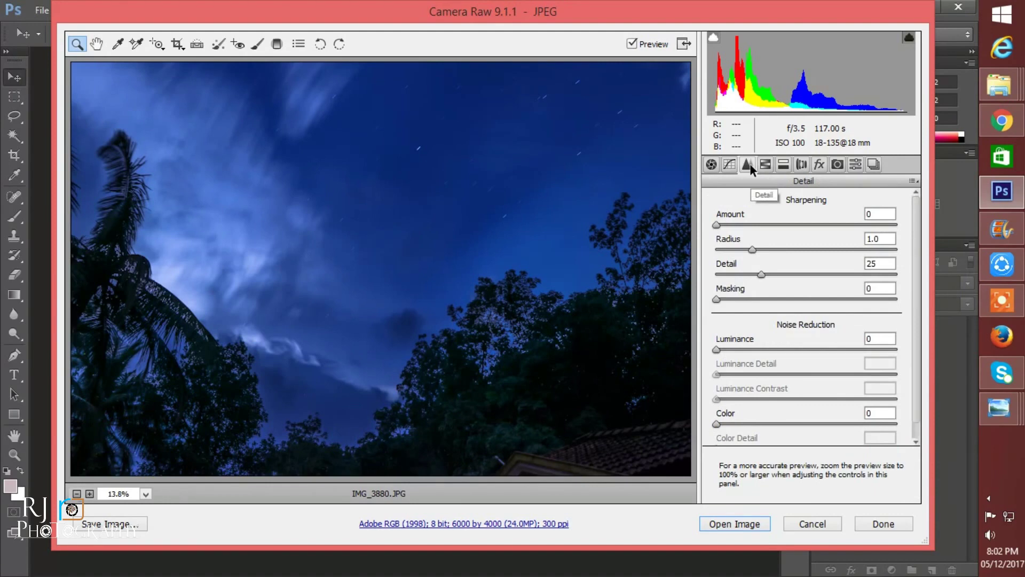
# Set Sharpening Amount to 138 and Luminance noise reduction to 5.
pyautogui.click(875, 214)
pyautogui.write('138')
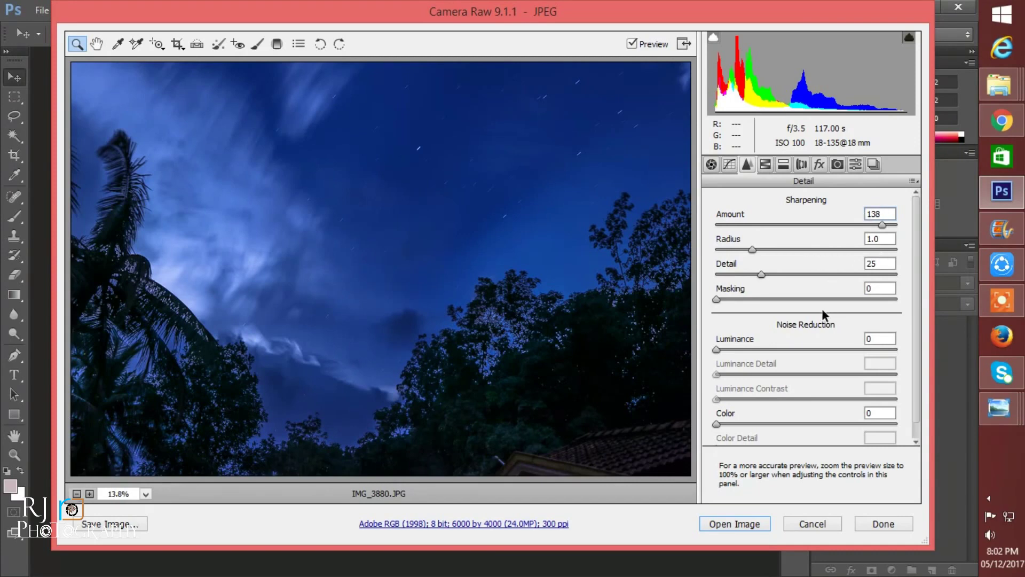
pyautogui.moveTo(717, 349); pyautogui.dragTo(726, 354)
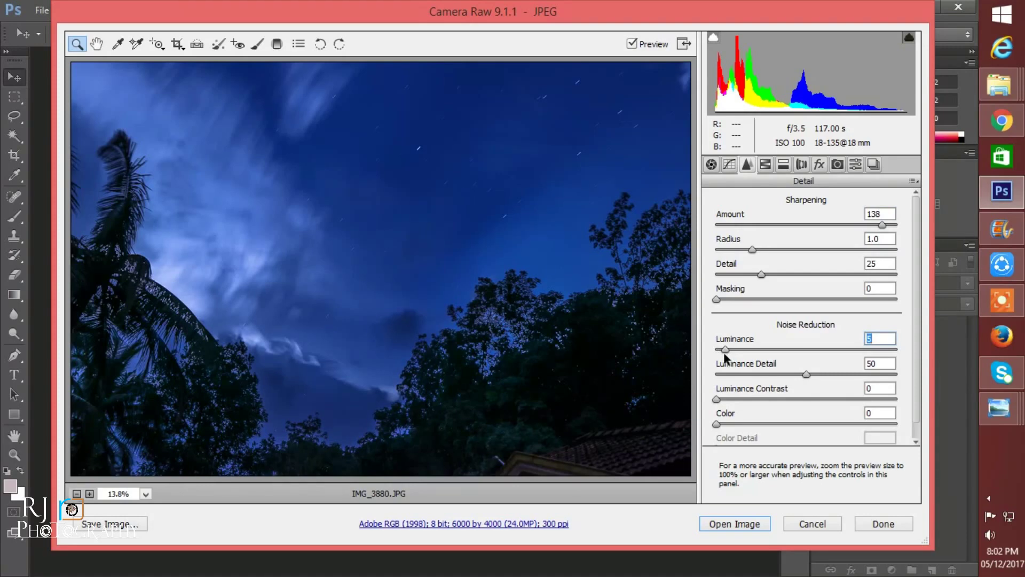
pyautogui.click(766, 165)
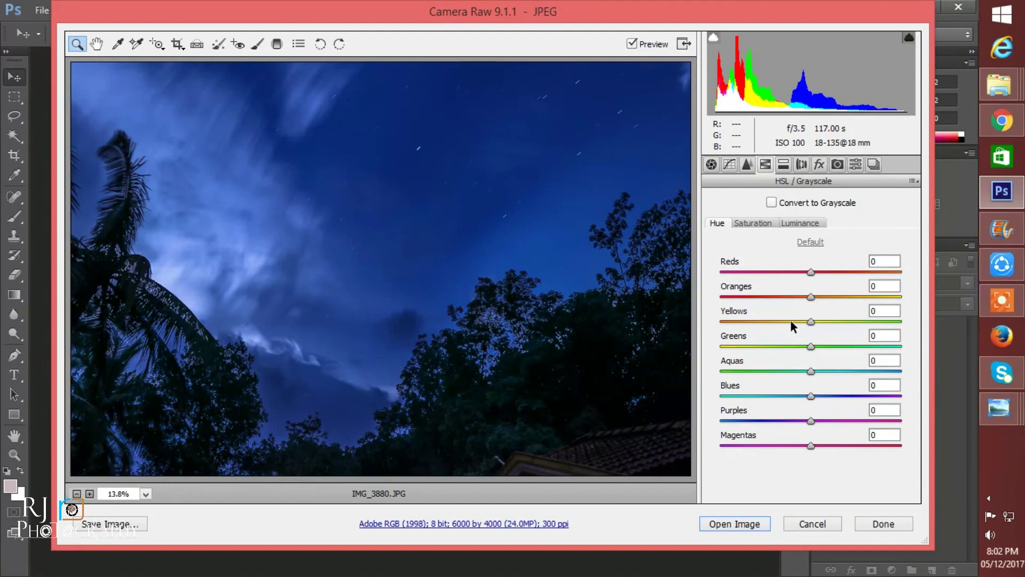
# Shift the Yellows hue to +13 and the Greens hue to about +38.
pyautogui.moveTo(811, 323); pyautogui.dragTo(822, 324)
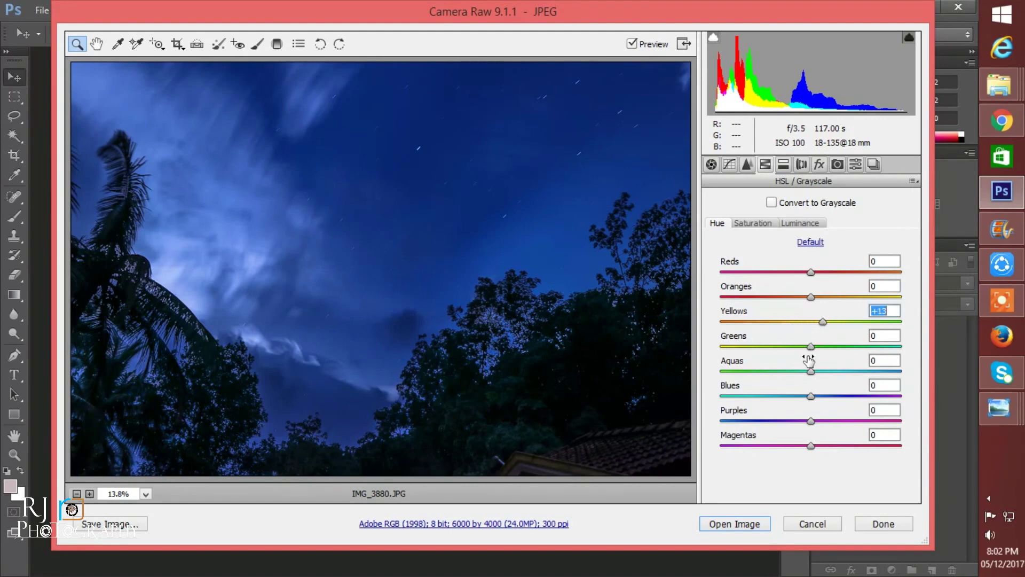
pyautogui.moveTo(810, 347); pyautogui.dragTo(840, 369)
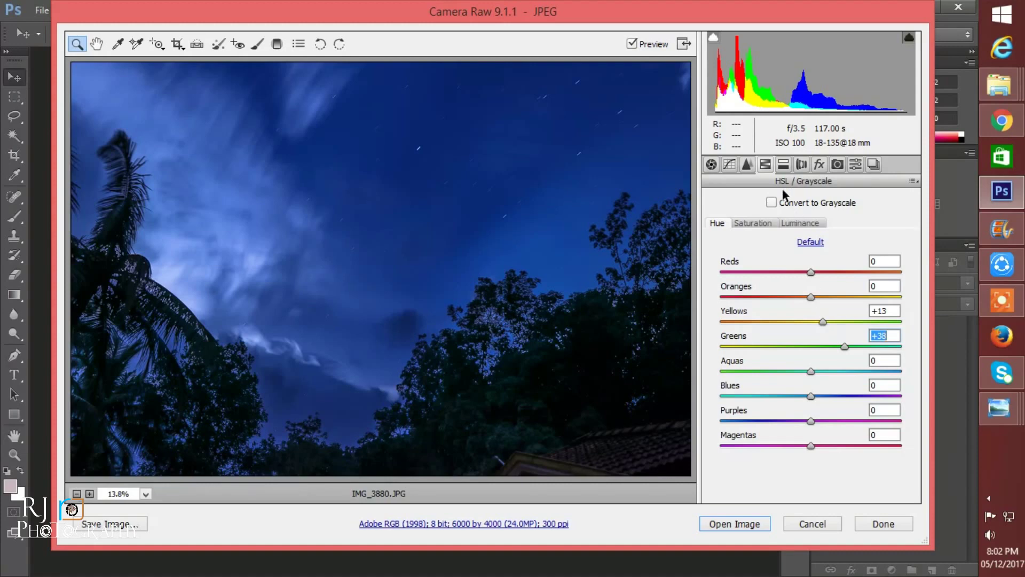
pyautogui.click(782, 166)
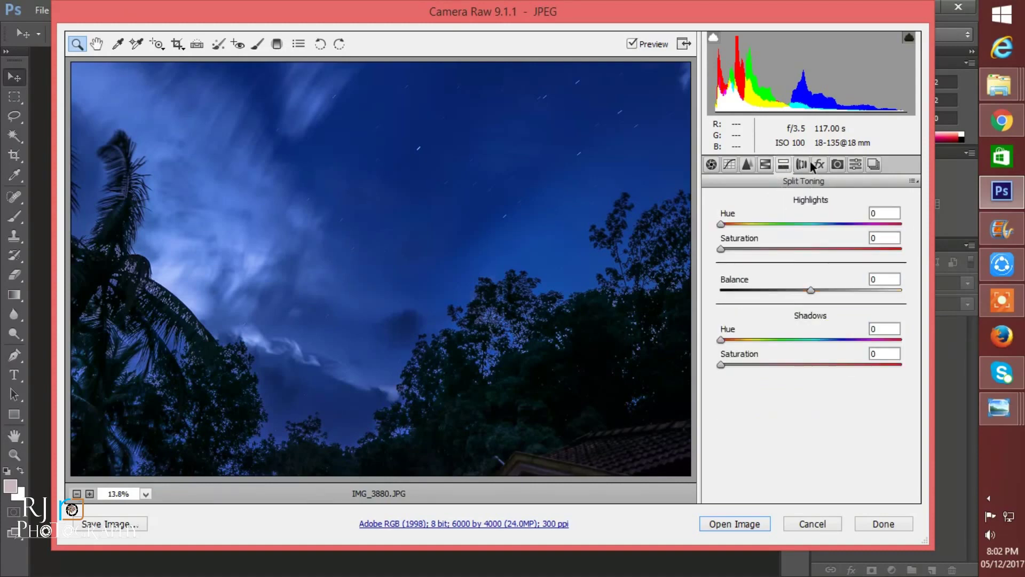
# Enable lens profile corrections with Canon as the lens make.
pyautogui.click(802, 165)
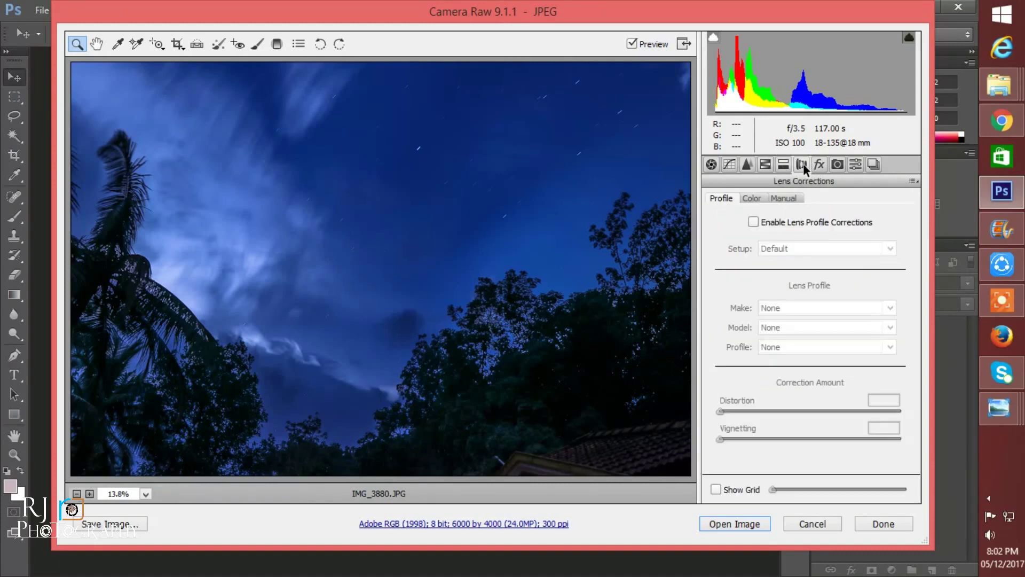
pyautogui.click(763, 222)
pyautogui.click(777, 309)
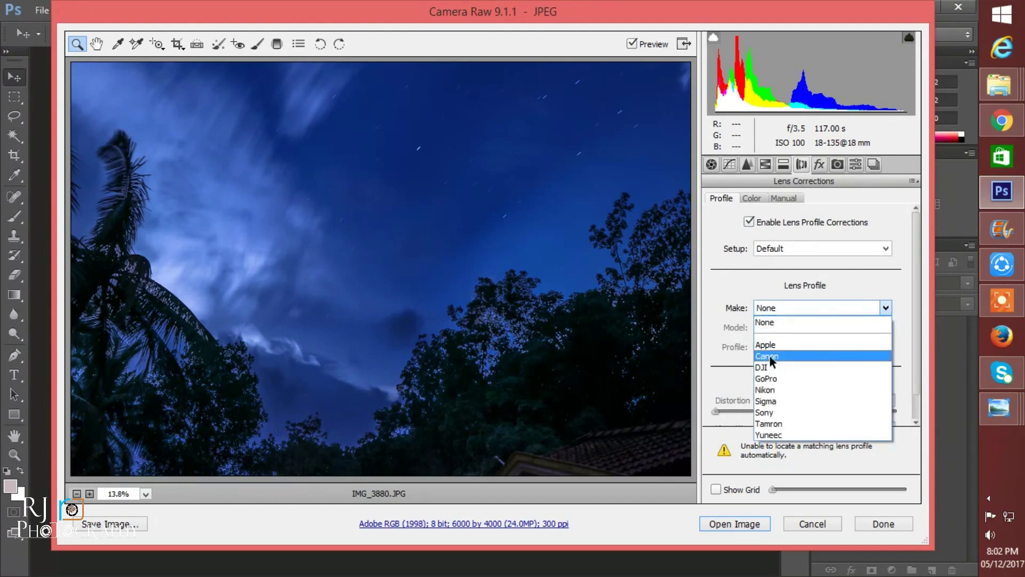
pyautogui.click(770, 353)
pyautogui.click(820, 165)
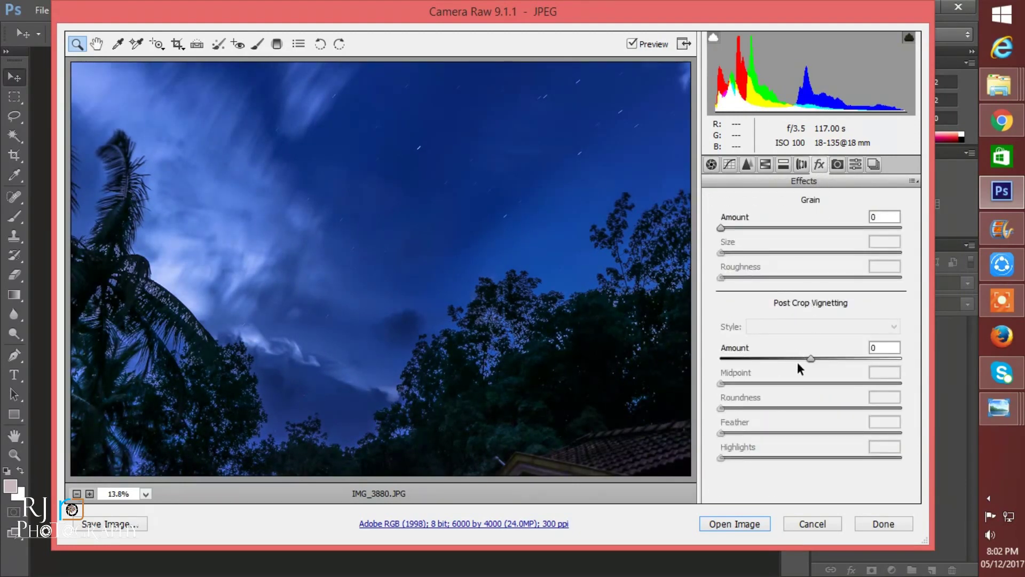
# Add a slight post-crop vignette of about -3 and open the image in Photoshop.
pyautogui.moveTo(810, 359); pyautogui.dragTo(803, 358)
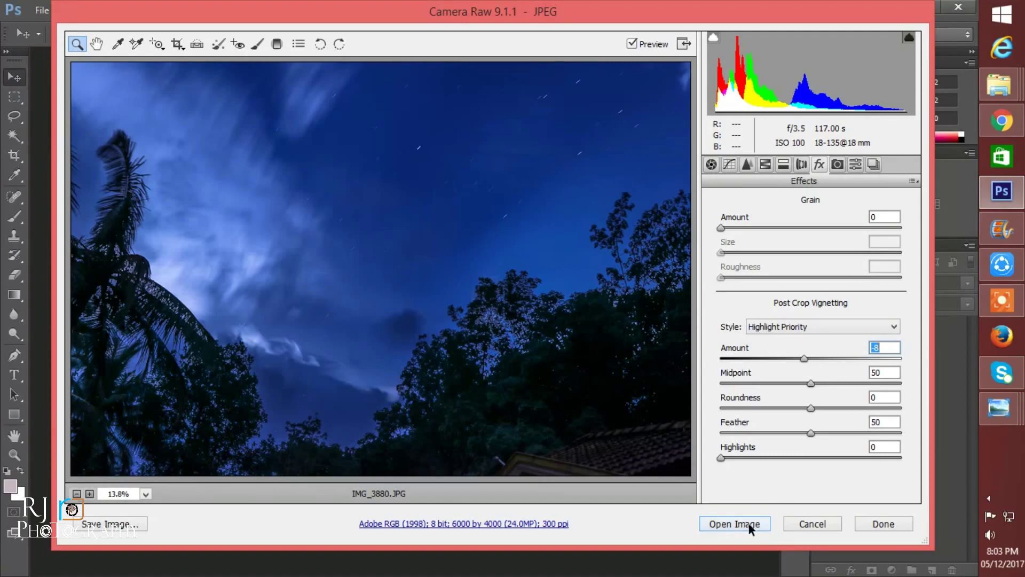
pyautogui.click(731, 524)
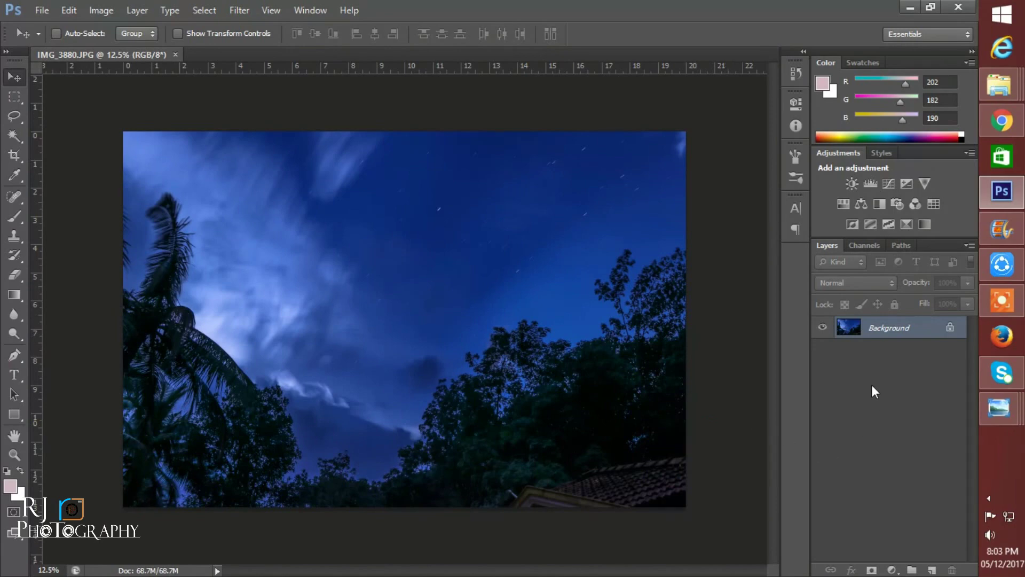
# Add a Curves layer; pull in its RGB white and black points and lift the midtones.
pyautogui.click(891, 570)
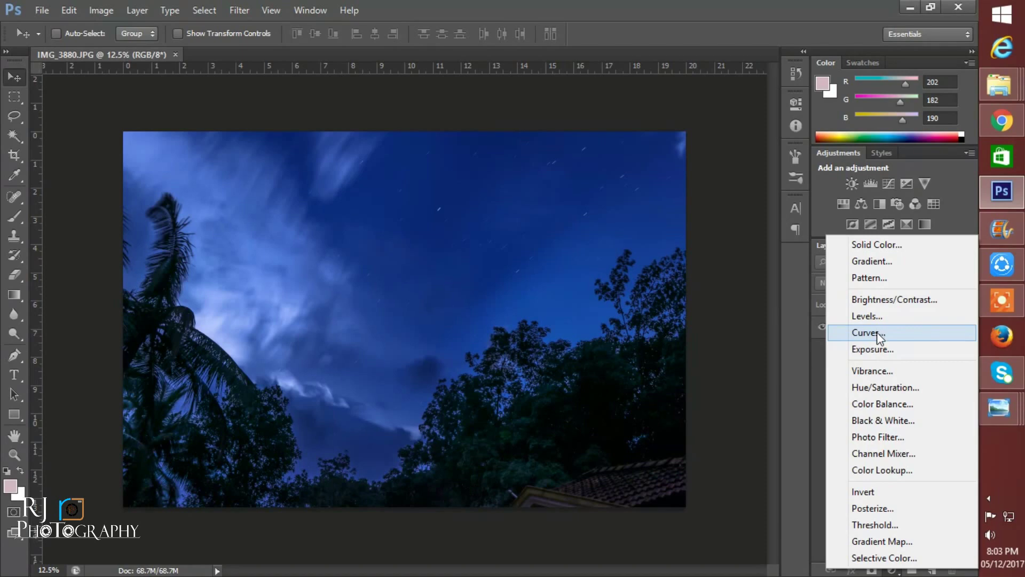
pyautogui.click(868, 333)
pyautogui.moveTo(754, 177); pyautogui.dragTo(741, 176)
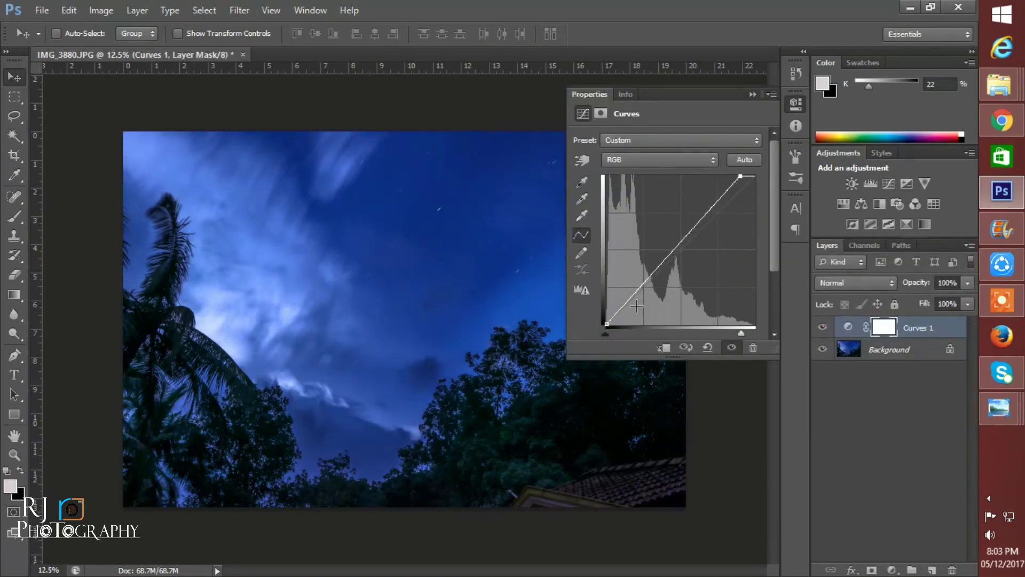
pyautogui.moveTo(607, 323); pyautogui.dragTo(615, 324)
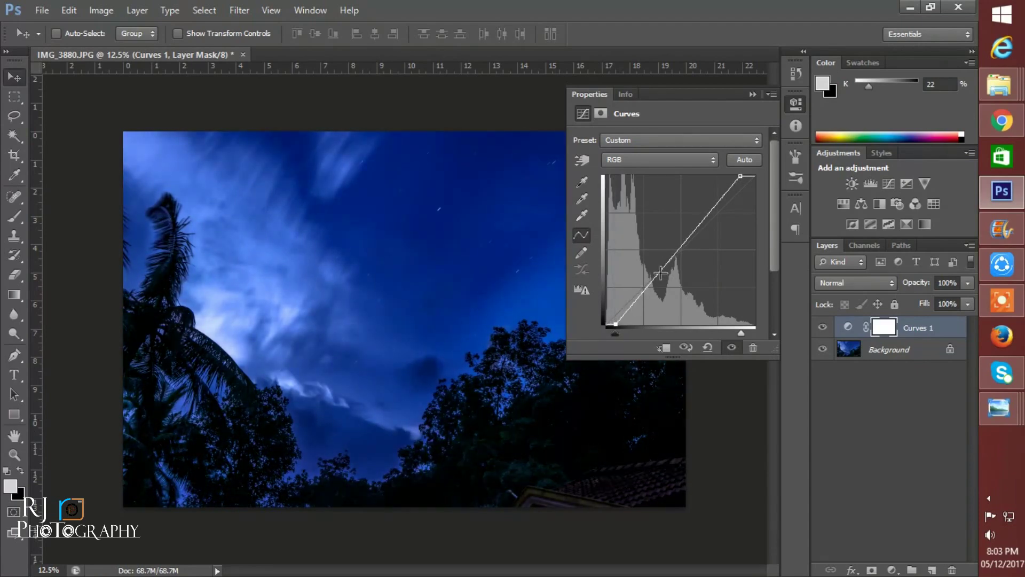
pyautogui.moveTo(656, 273); pyautogui.dragTo(649, 270)
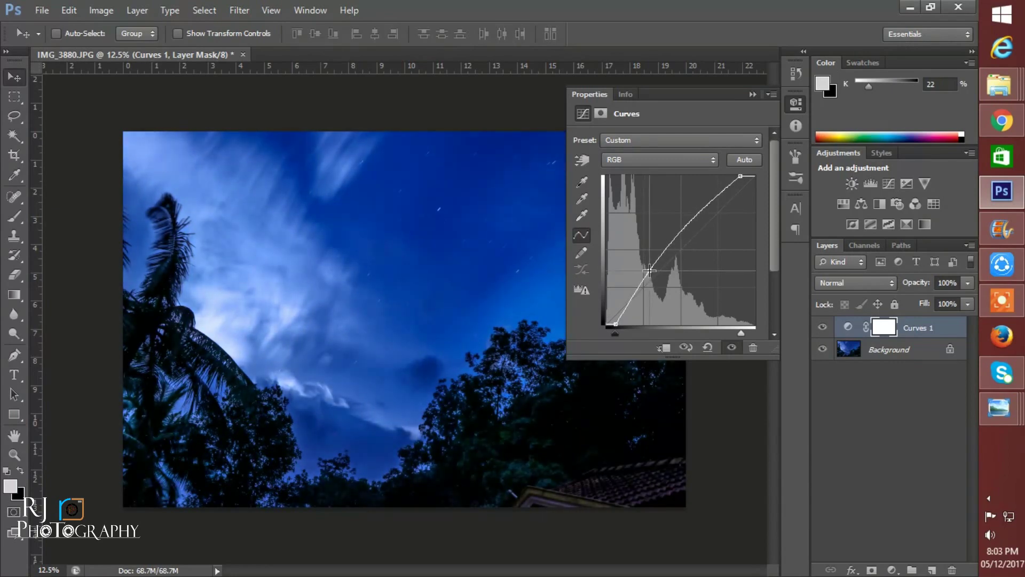
pyautogui.moveTo(707, 210); pyautogui.dragTo(710, 214)
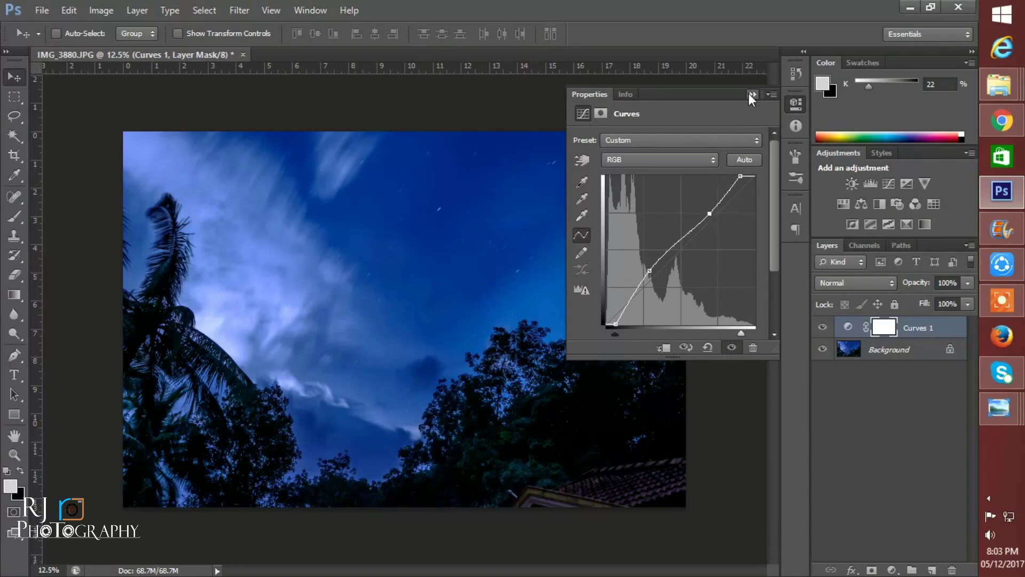
# On the Green channel, lift the midtones and move the white point, keeping the black point at the corner.
pyautogui.click(654, 159)
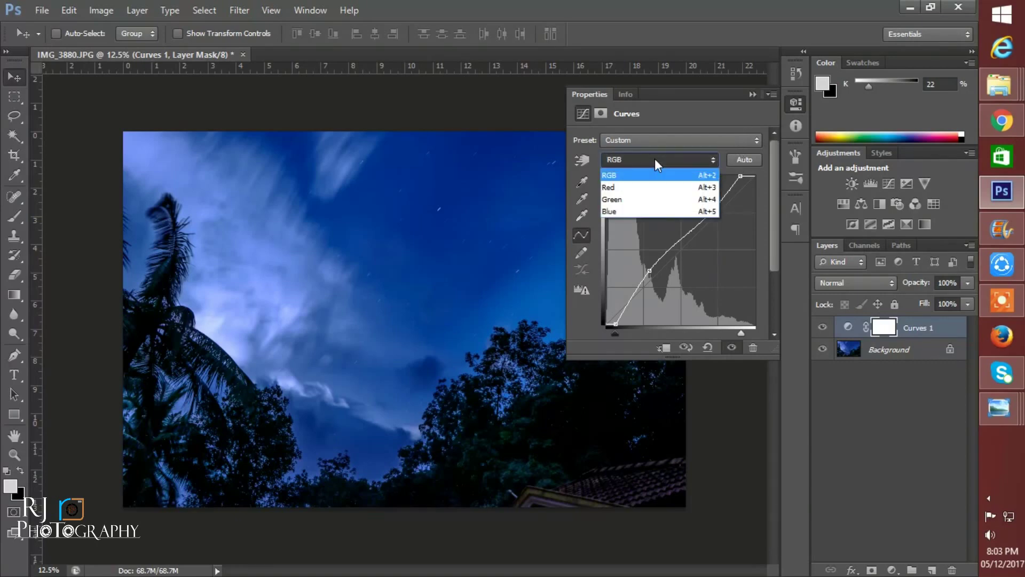
pyautogui.click(620, 199)
pyautogui.moveTo(680, 251)
pyautogui.mouseDown()
pyautogui.moveTo(669, 240)
pyautogui.moveTo(678, 246)
pyautogui.mouseUp()
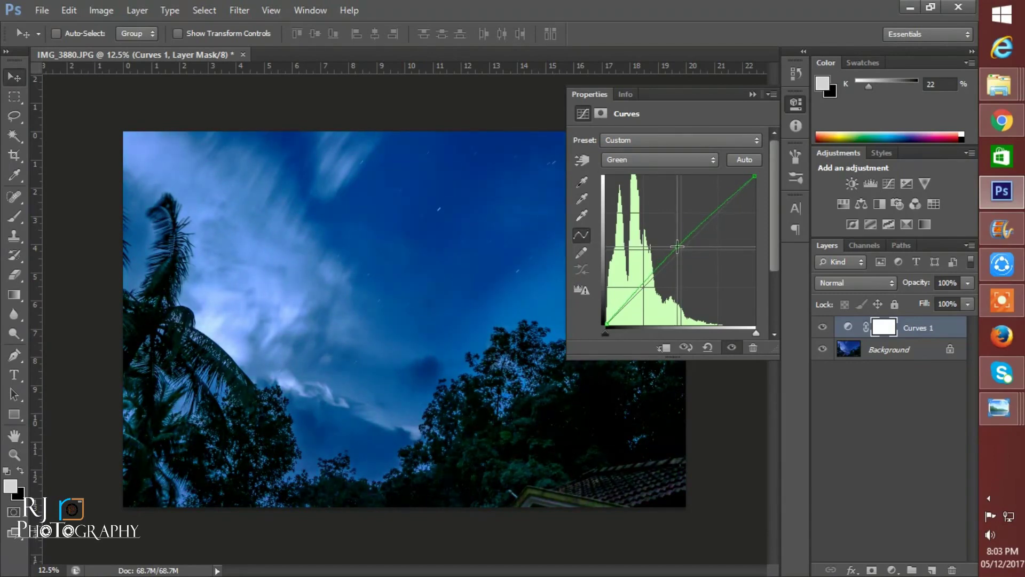
pyautogui.moveTo(754, 176)
pyautogui.mouseDown()
pyautogui.moveTo(762, 202)
pyautogui.moveTo(762, 177)
pyautogui.mouseUp()
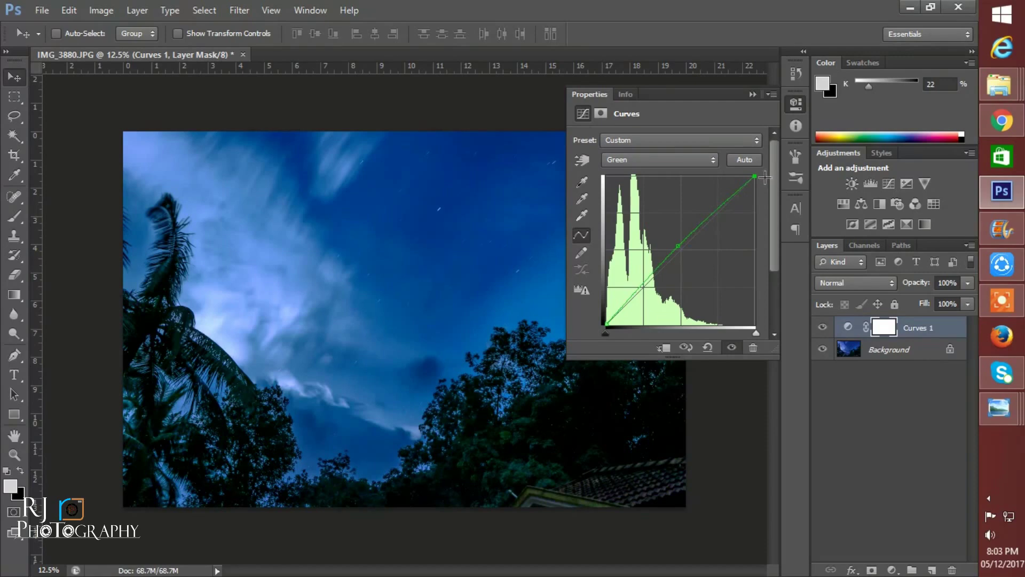
pyautogui.moveTo(605, 324); pyautogui.dragTo(613, 323)
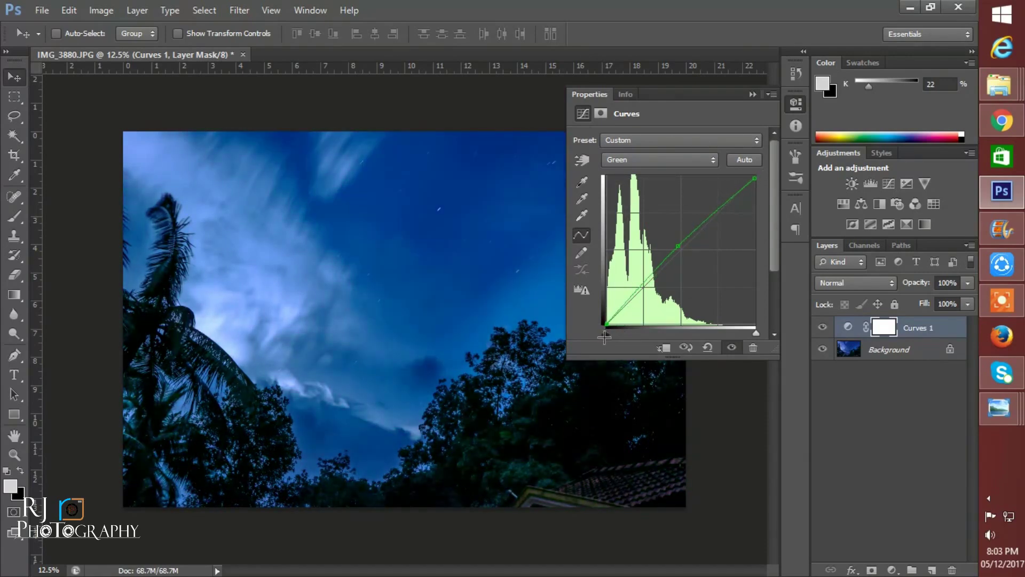
pyautogui.moveTo(610, 332); pyautogui.dragTo(619, 304)
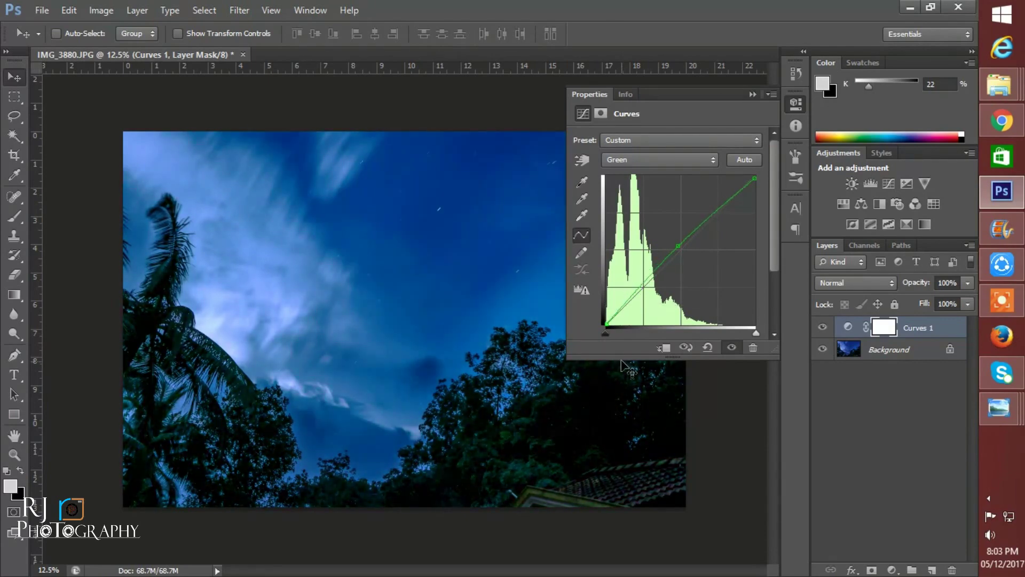
# On the Blue channel, lift the midtones, pull in the white point and raise the black point.
pyautogui.click(674, 160)
pyautogui.click(641, 211)
pyautogui.moveTo(679, 251); pyautogui.dragTo(685, 251)
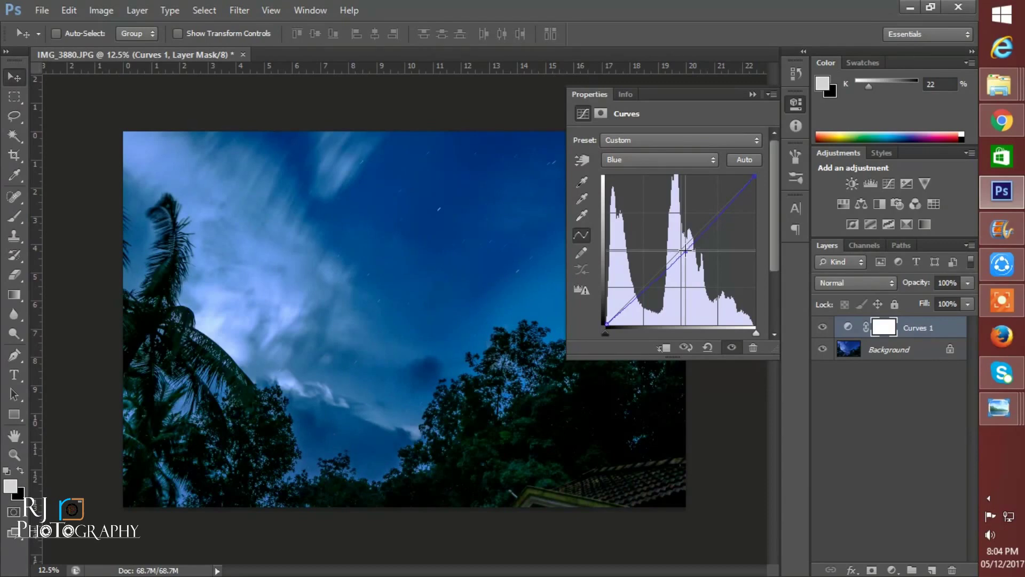
pyautogui.moveTo(754, 177)
pyautogui.mouseDown()
pyautogui.moveTo(734, 176)
pyautogui.moveTo(754, 176)
pyautogui.mouseUp()
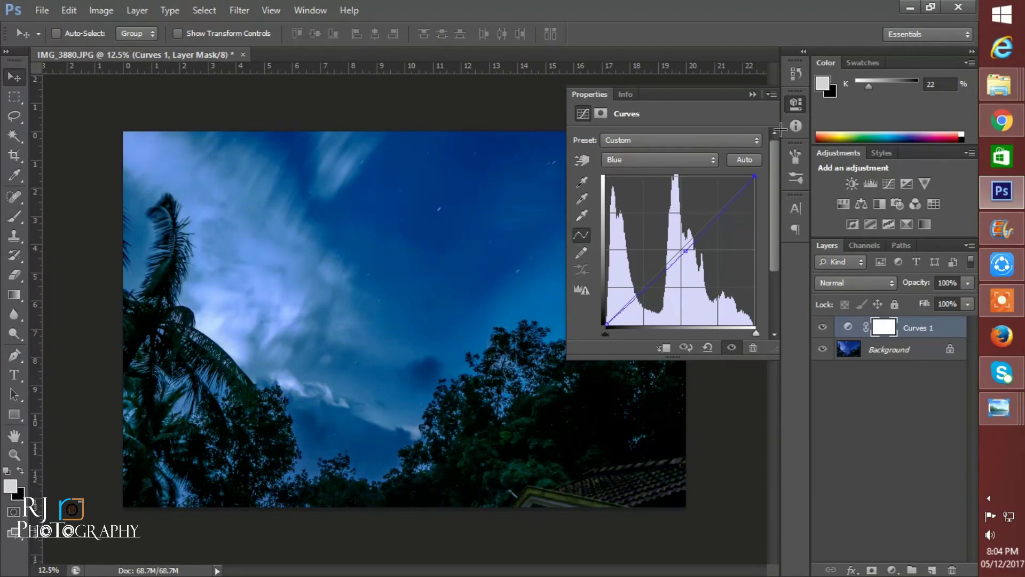
pyautogui.moveTo(606, 321)
pyautogui.mouseDown()
pyautogui.moveTo(569, 278)
pyautogui.moveTo(541, 380)
pyautogui.mouseUp()
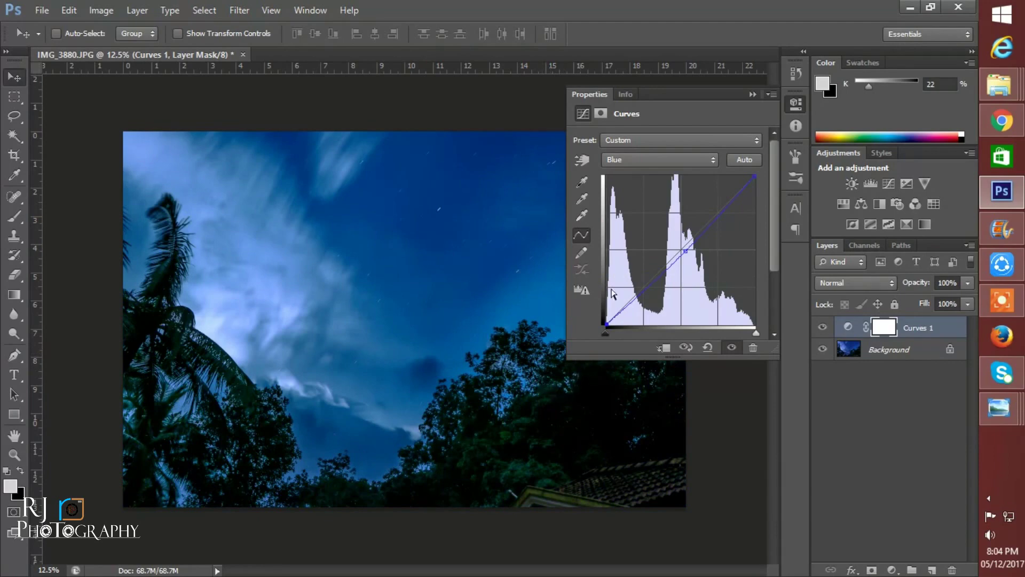
# Collapse Properties and toggle Curves 1's visibility to compare before and after.
pyautogui.click(749, 95)
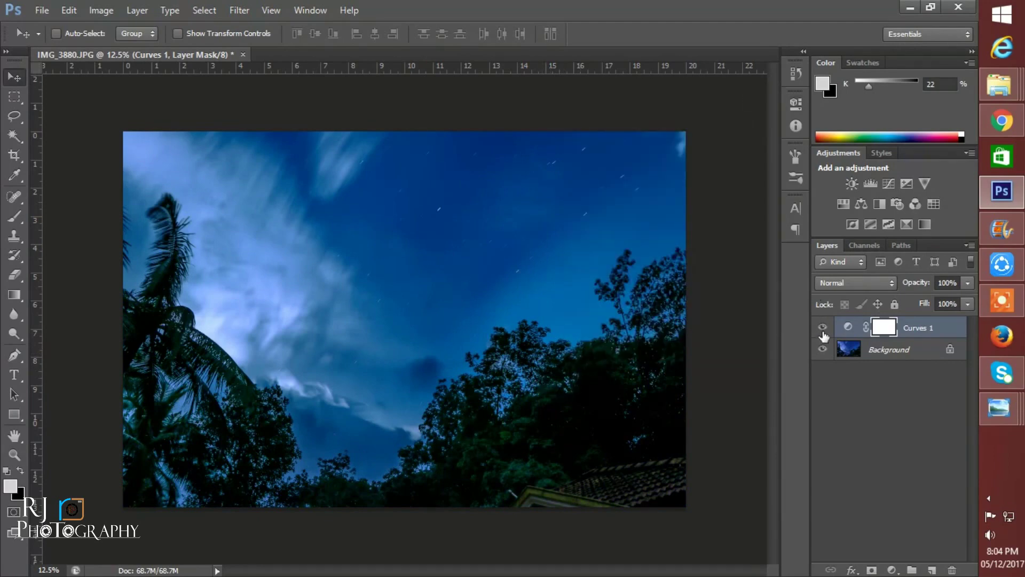
pyautogui.click(822, 327)
pyautogui.click(822, 327)
pyautogui.click(822, 327)
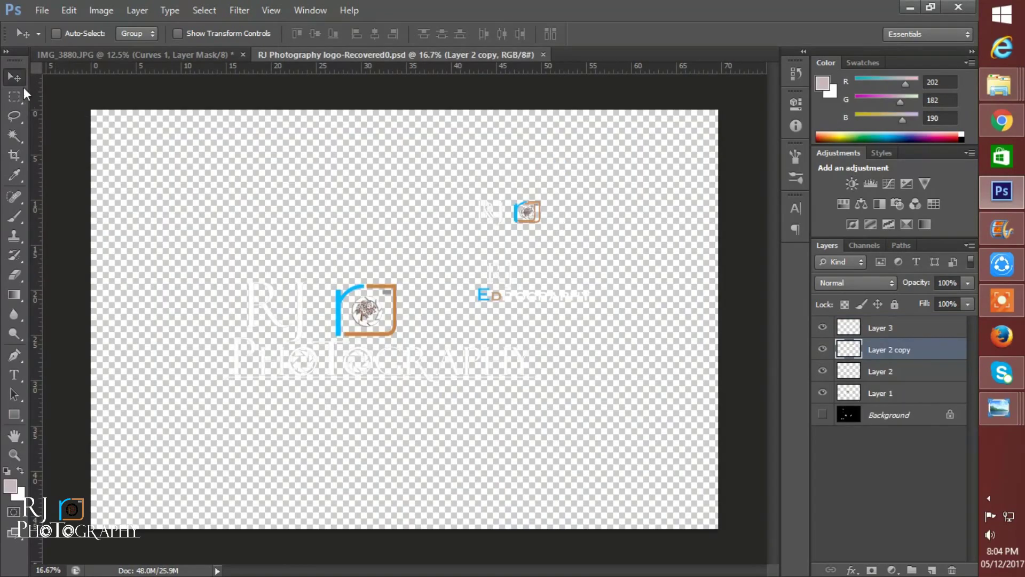
# Drag the RJ logo into IMG_3880's bottom-left corner and set its opacity to 75%.
pyautogui.moveTo(394, 177); pyautogui.dragTo(211, 59)
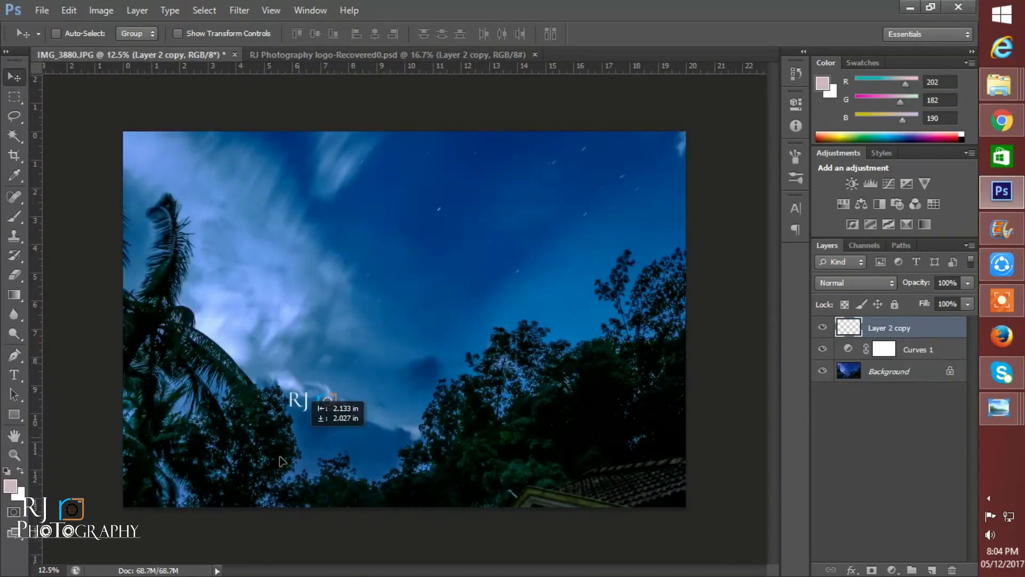
pyautogui.moveTo(210, 59)
pyautogui.mouseDown()
pyautogui.moveTo(193, 494)
pyautogui.moveTo(182, 488)
pyautogui.mouseUp()
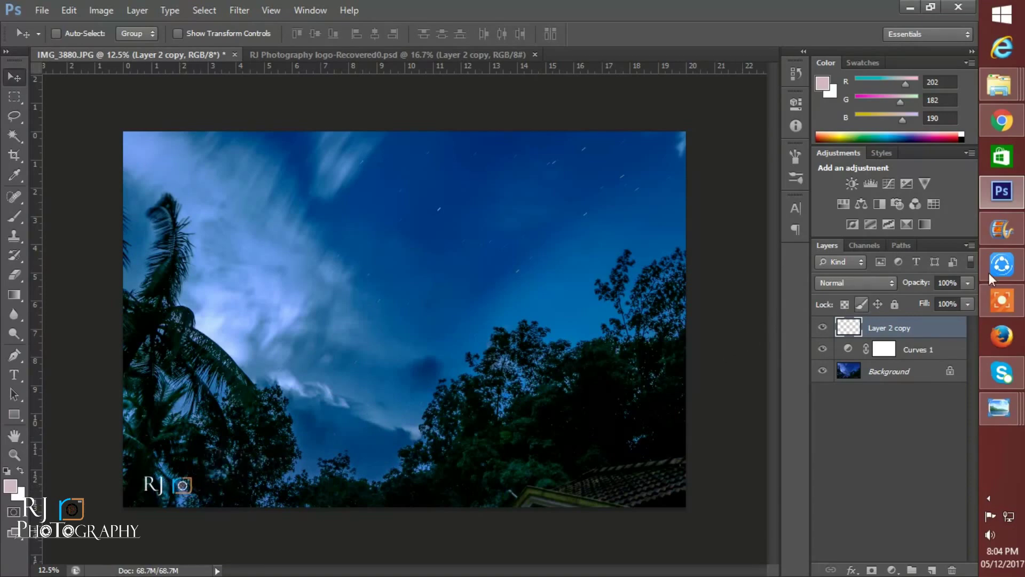
pyautogui.click(948, 283)
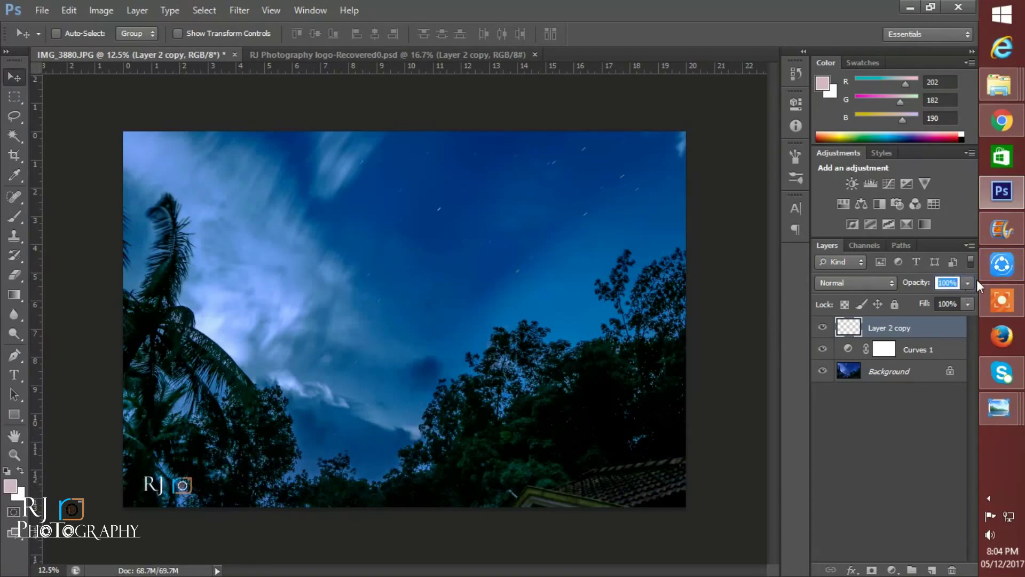
pyautogui.write('75')
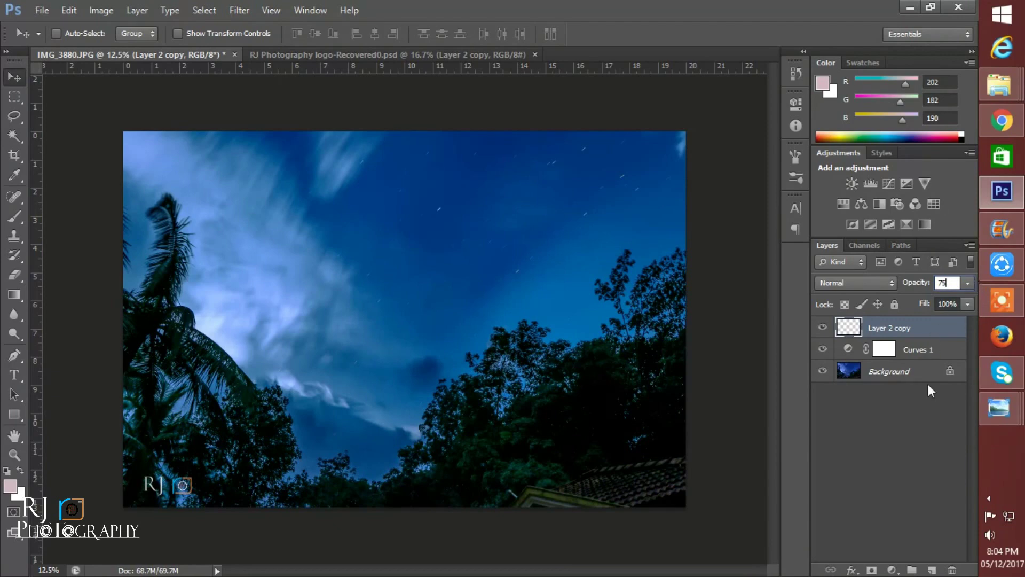
pyautogui.click(41, 11)
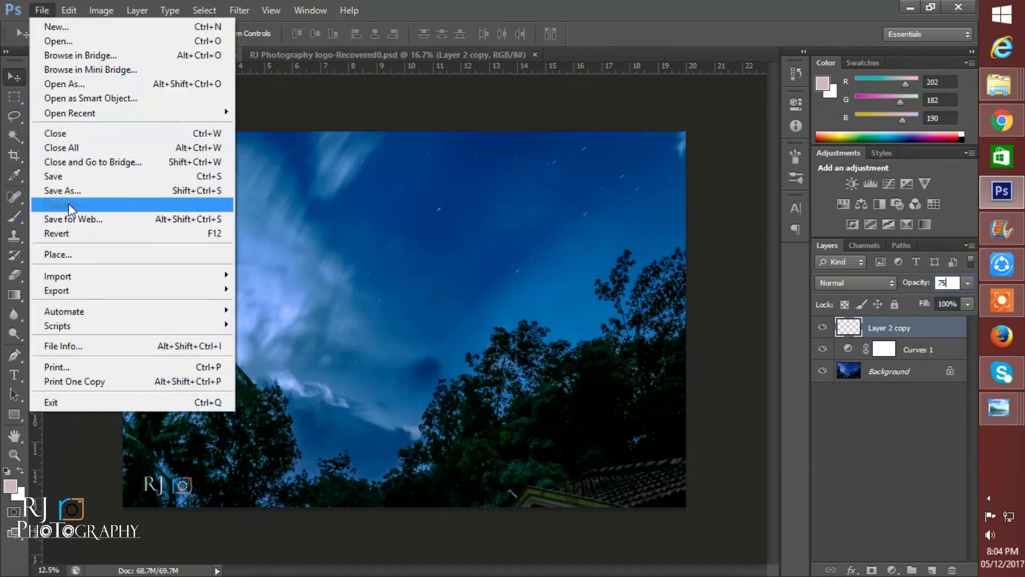
# Save the photo as JPEG IMG_388110.jpg on the Desktop at Quality 12.
pyautogui.click(68, 190)
pyautogui.click(417, 373)
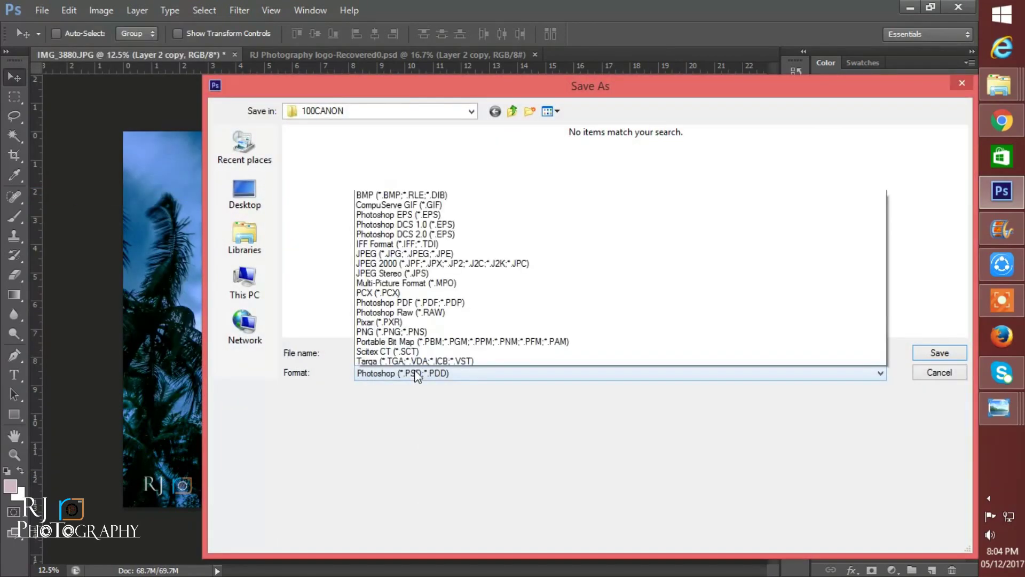
pyautogui.click(447, 244)
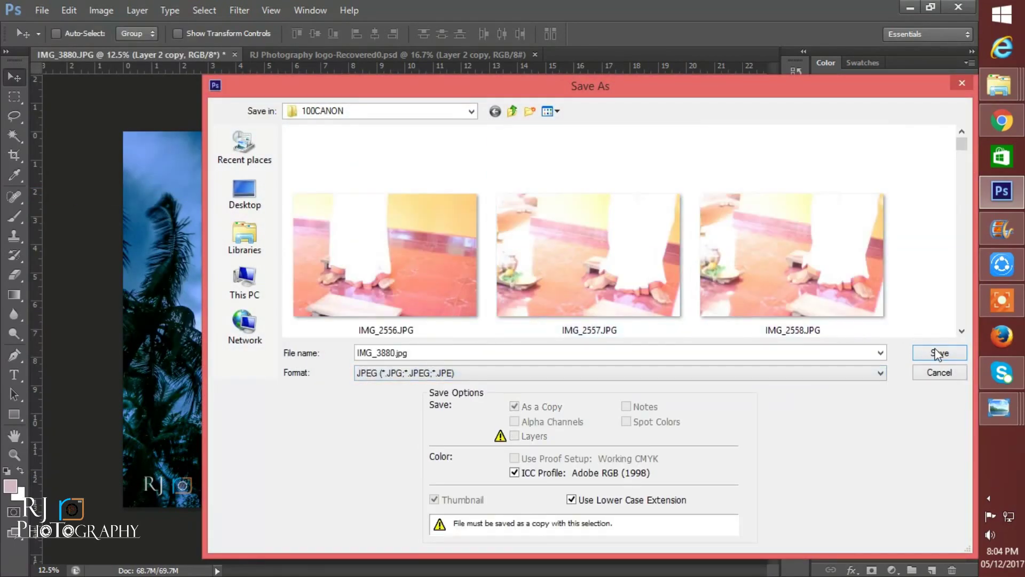
pyautogui.click(244, 192)
pyautogui.click(939, 352)
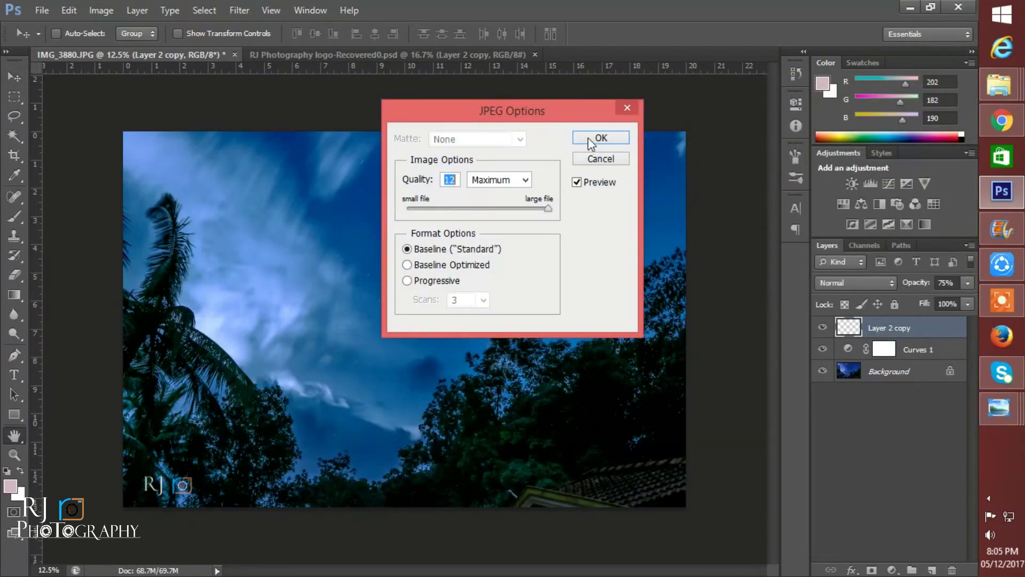
pyautogui.click(590, 141)
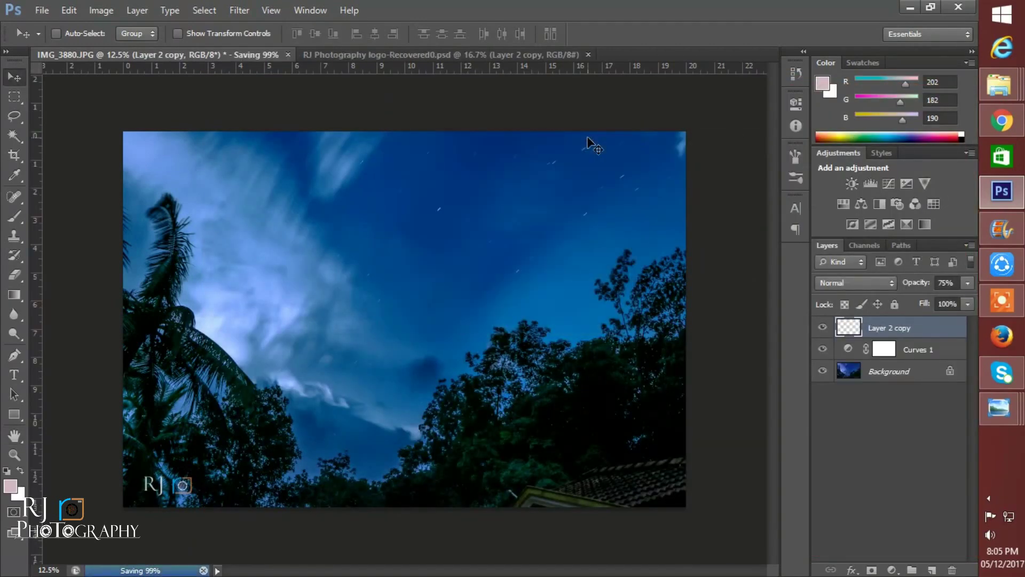